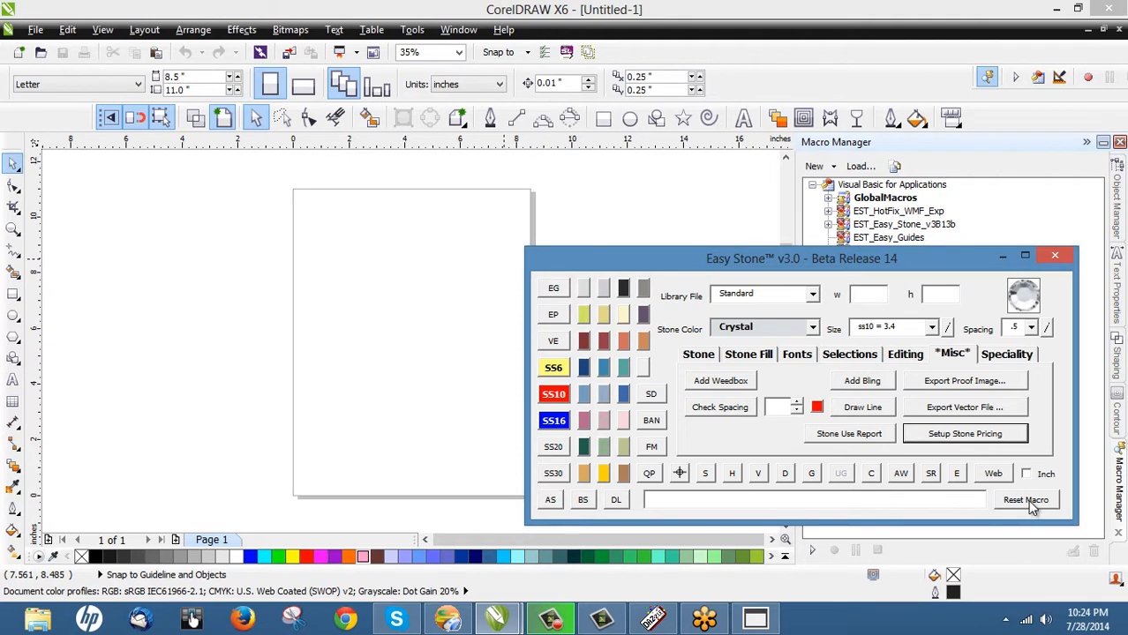
Reset all Easy Stone settings to the original installation defaults, confirm the reset, and close the Easy Stone window
{"action": "left_click", "coordinate": [1029, 502]}
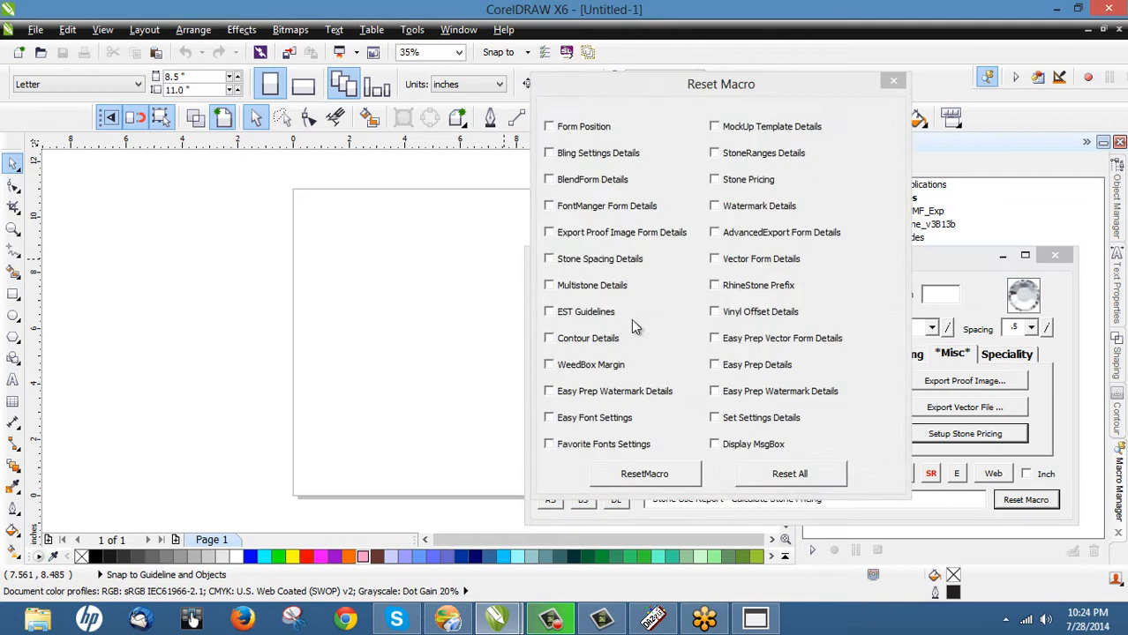
{"action": "left_click", "coordinate": [794, 475]}
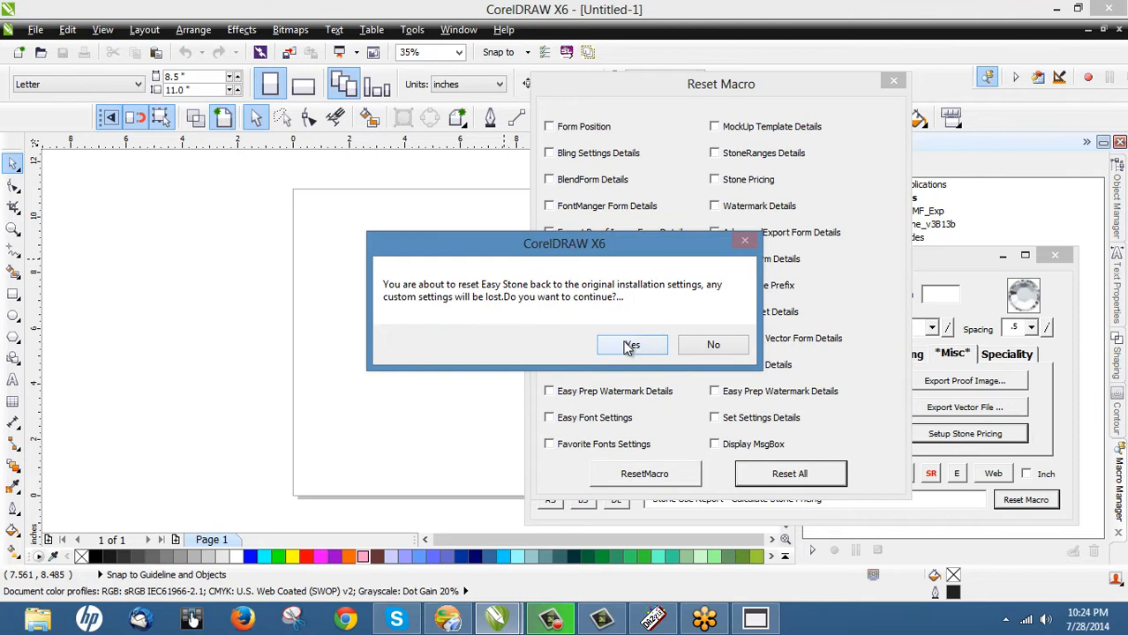
{"action": "left_click", "coordinate": [629, 346]}
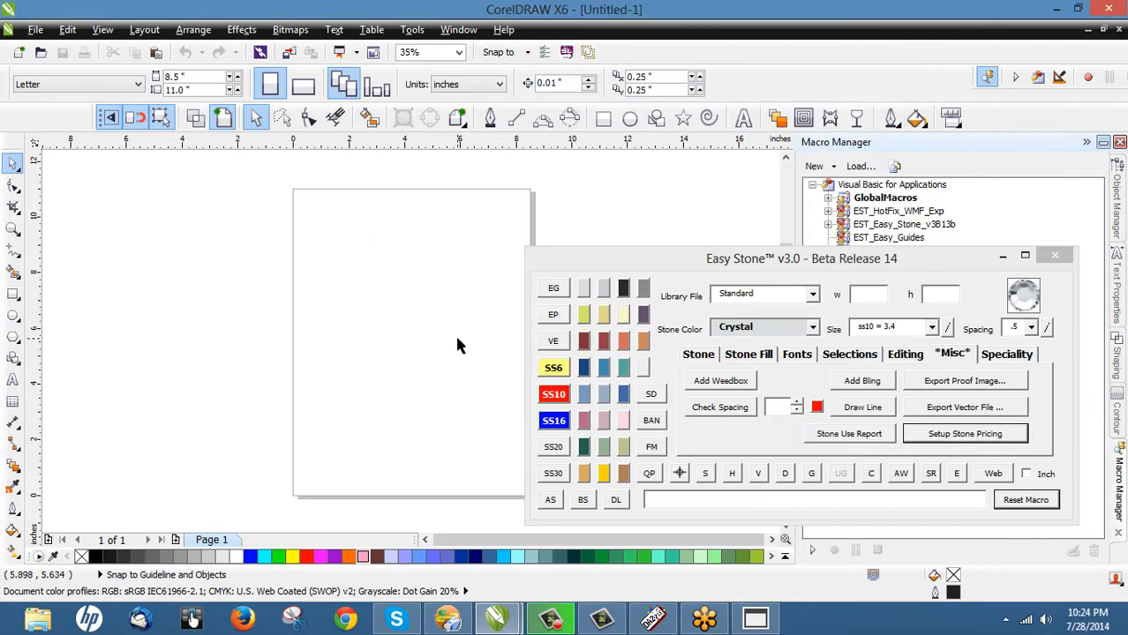
{"action": "left_click", "coordinate": [1067, 255]}
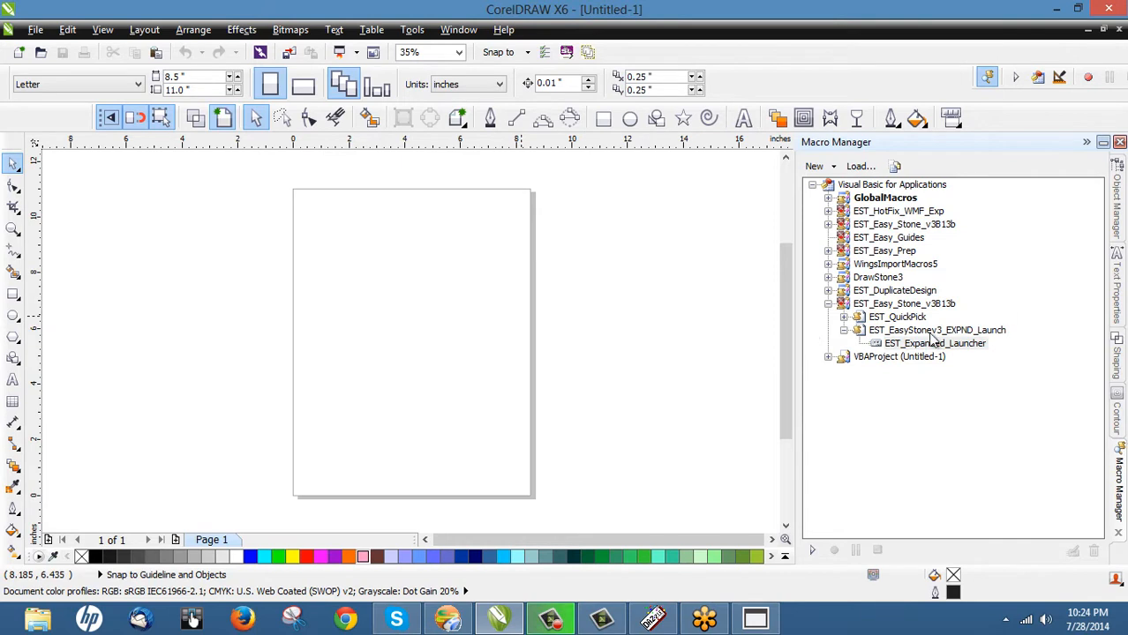
Run the ResetMacro macro from the EST_QuickPick module and reset all Easy Stone settings to their installation defaults
{"action": "left_click", "coordinate": [844, 319]}
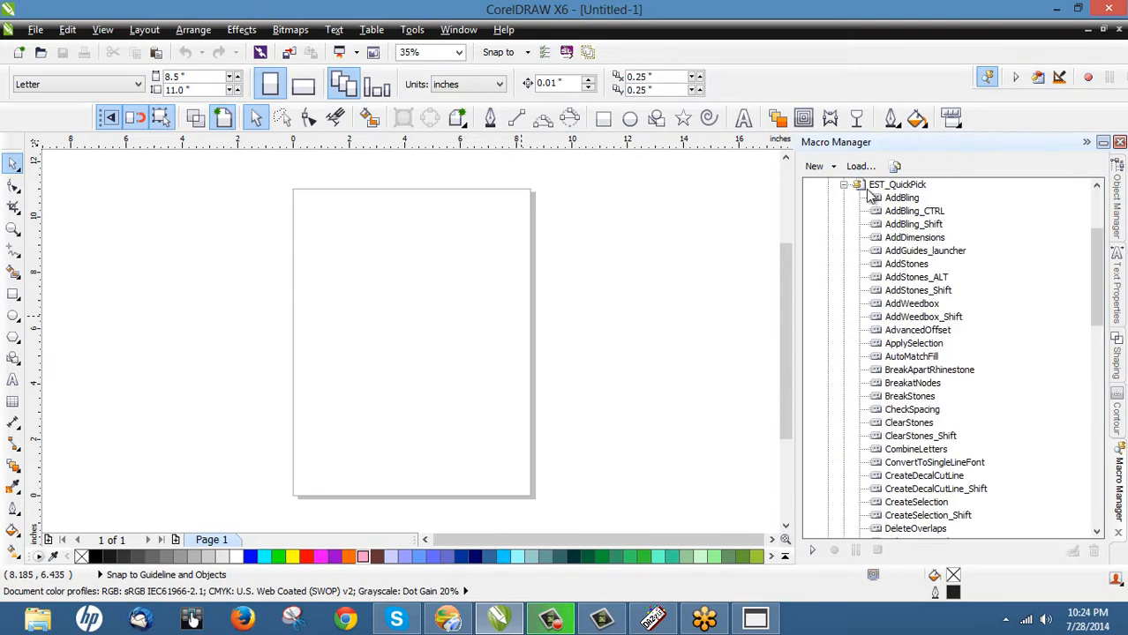
{"action": "scroll", "coordinate": [953, 309], "scroll_direction": "down", "scroll_amount": 6}
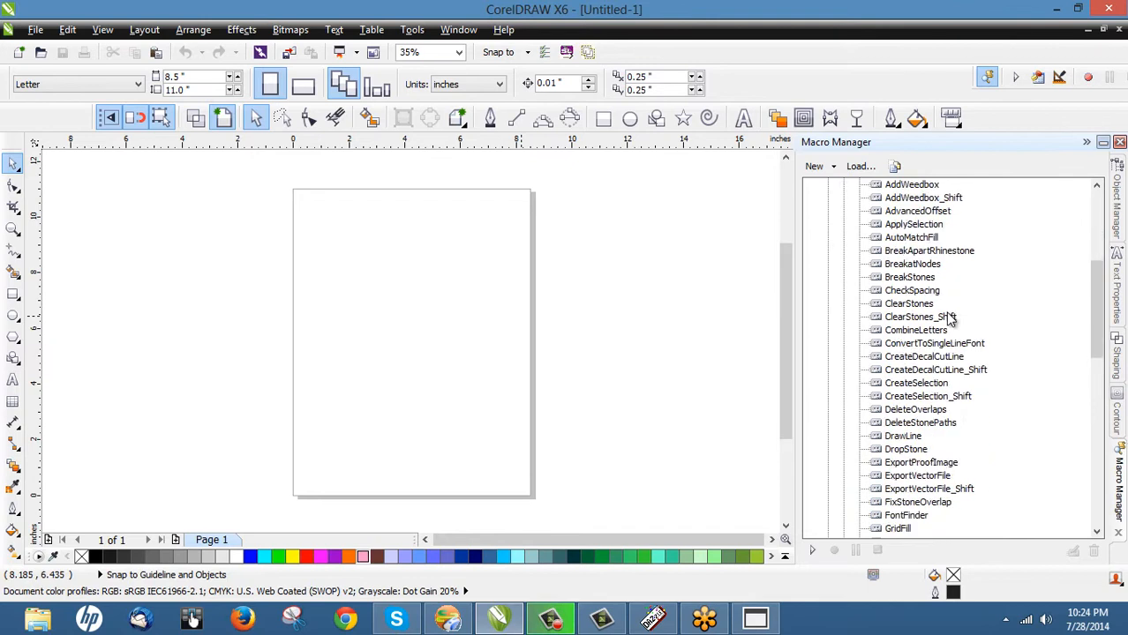
{"action": "scroll", "coordinate": [942, 333], "scroll_direction": "down", "scroll_amount": 4}
{"action": "scroll", "coordinate": [934, 344], "scroll_direction": "down", "scroll_amount": 1}
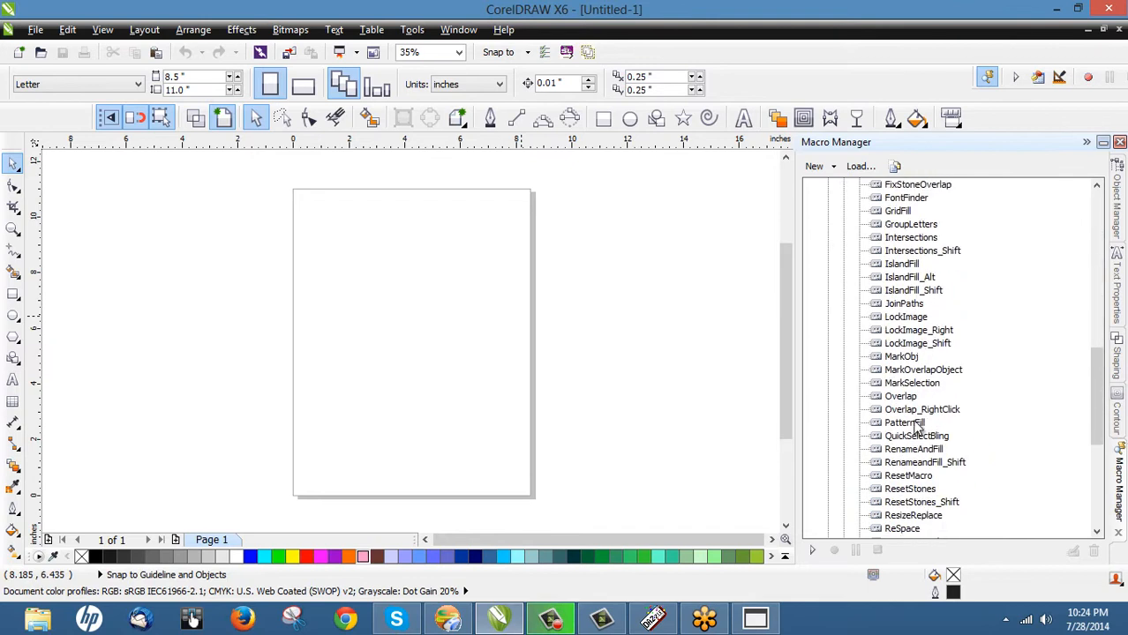
{"action": "left_click", "coordinate": [909, 476]}
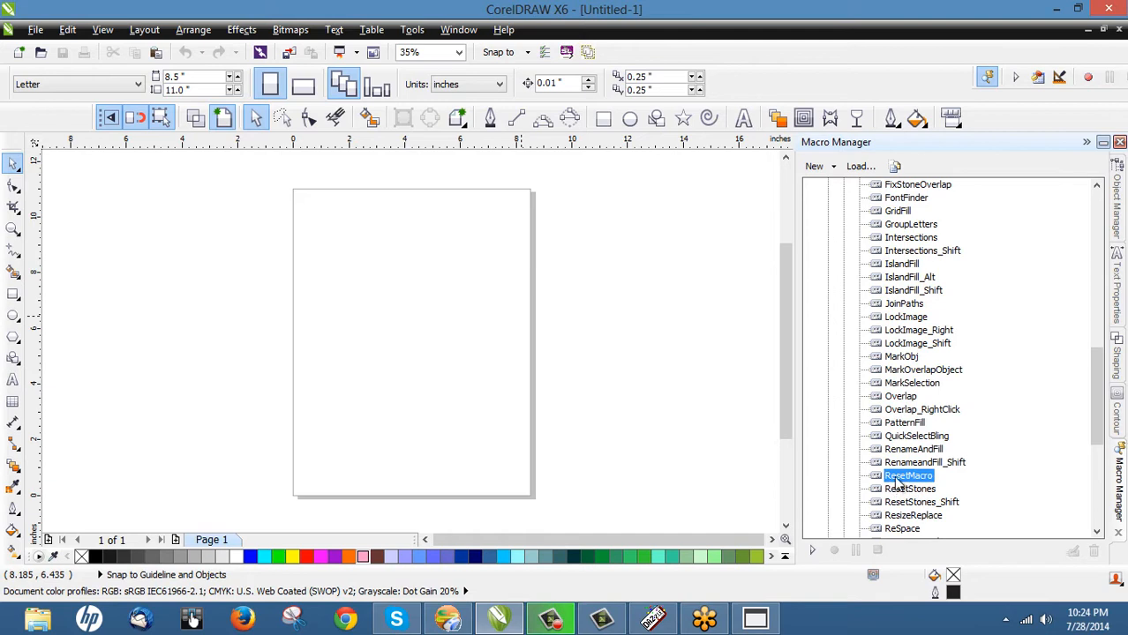
{"action": "double_click", "coordinate": [898, 483]}
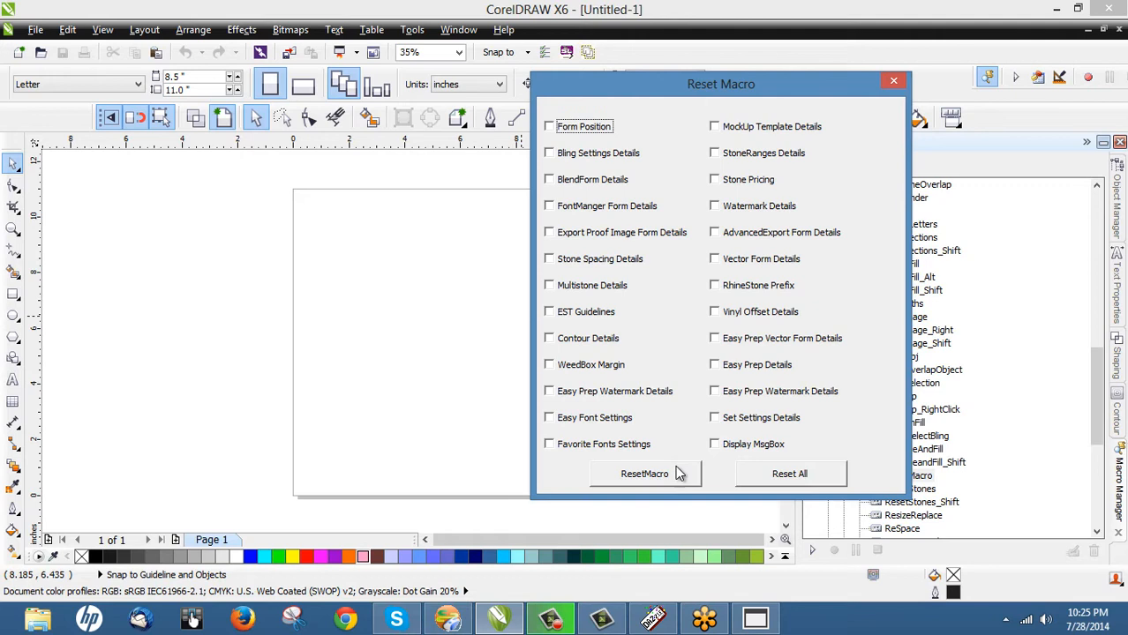
{"action": "left_click", "coordinate": [781, 477]}
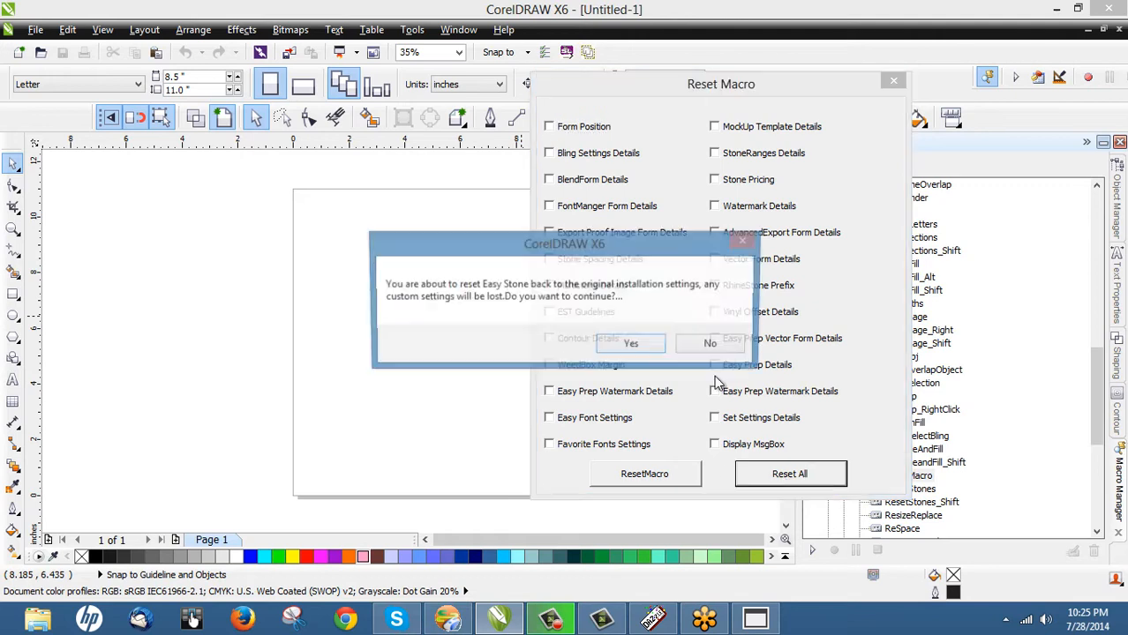
{"action": "left_click", "coordinate": [636, 348]}
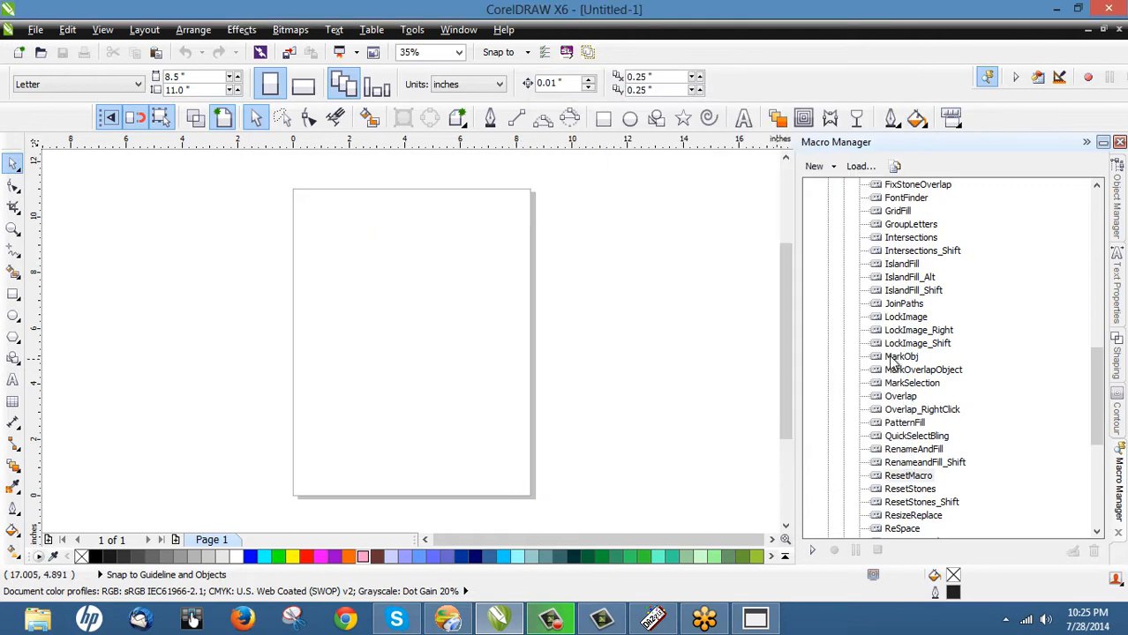
Launch Easy Stone with the EST_Expanded_Launcher macro, move its window clear of the page, and open the stone pricing setup
{"action": "left_click_drag", "start_coordinate": [1099, 410], "coordinate": [1099, 490]}
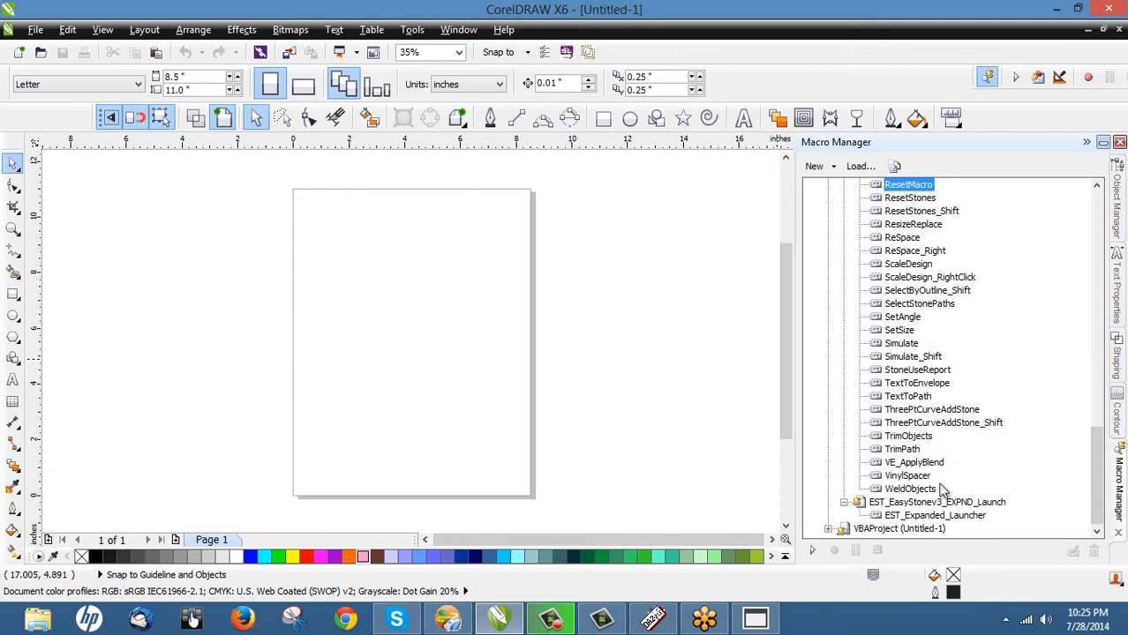
{"action": "left_click", "coordinate": [920, 516]}
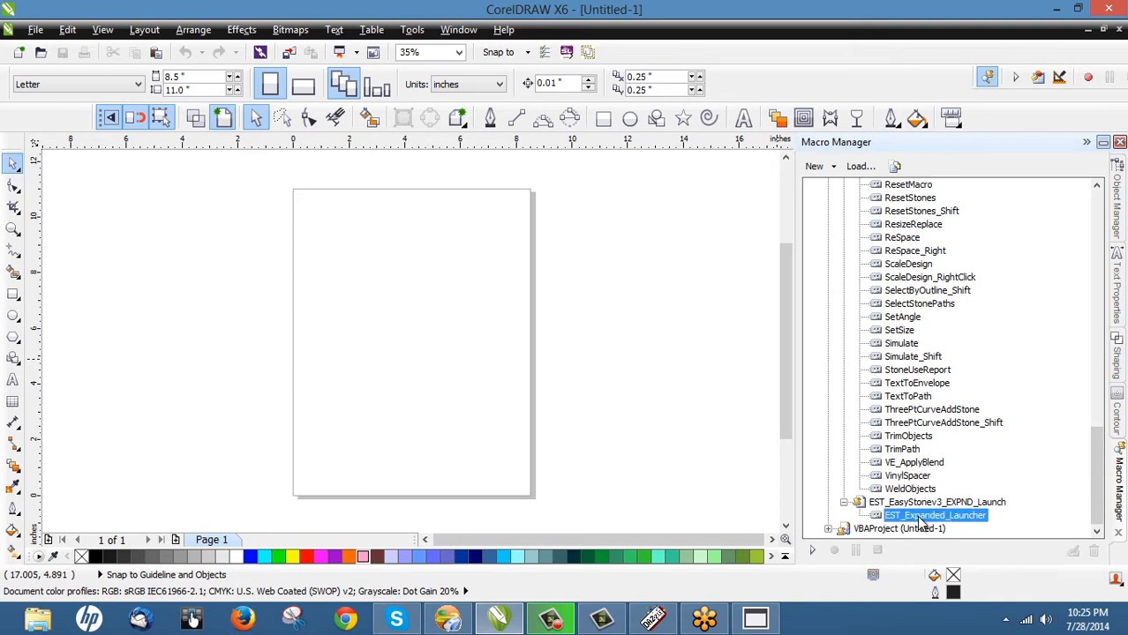
{"action": "double_click", "coordinate": [921, 517]}
{"action": "left_click_drag", "start_coordinate": [521, 170], "coordinate": [754, 277]}
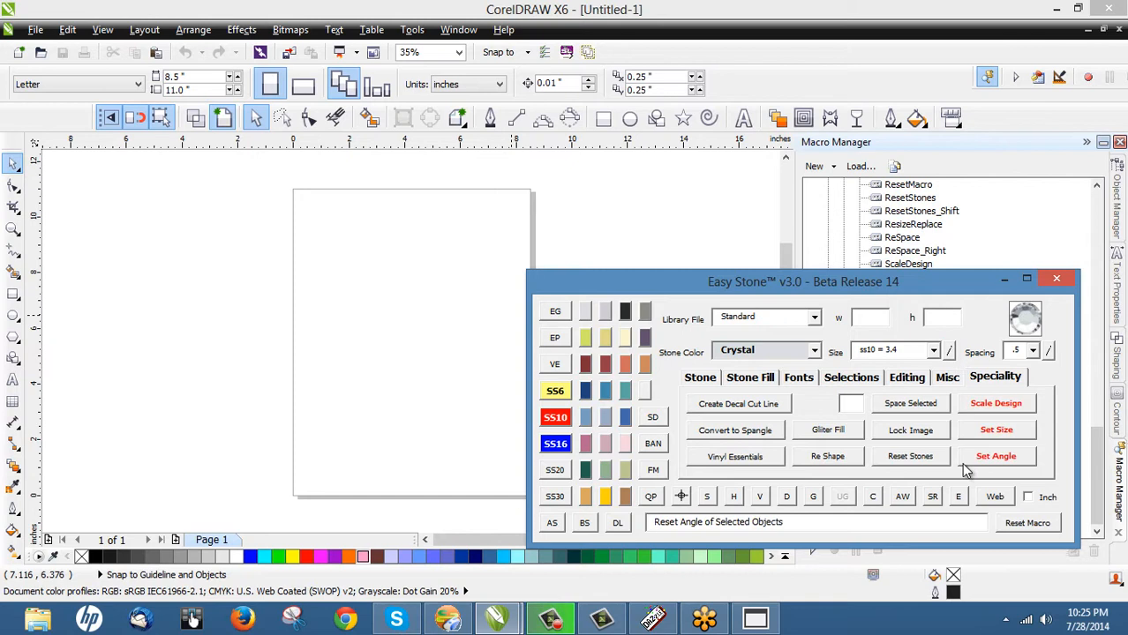
{"action": "left_click", "coordinate": [950, 378]}
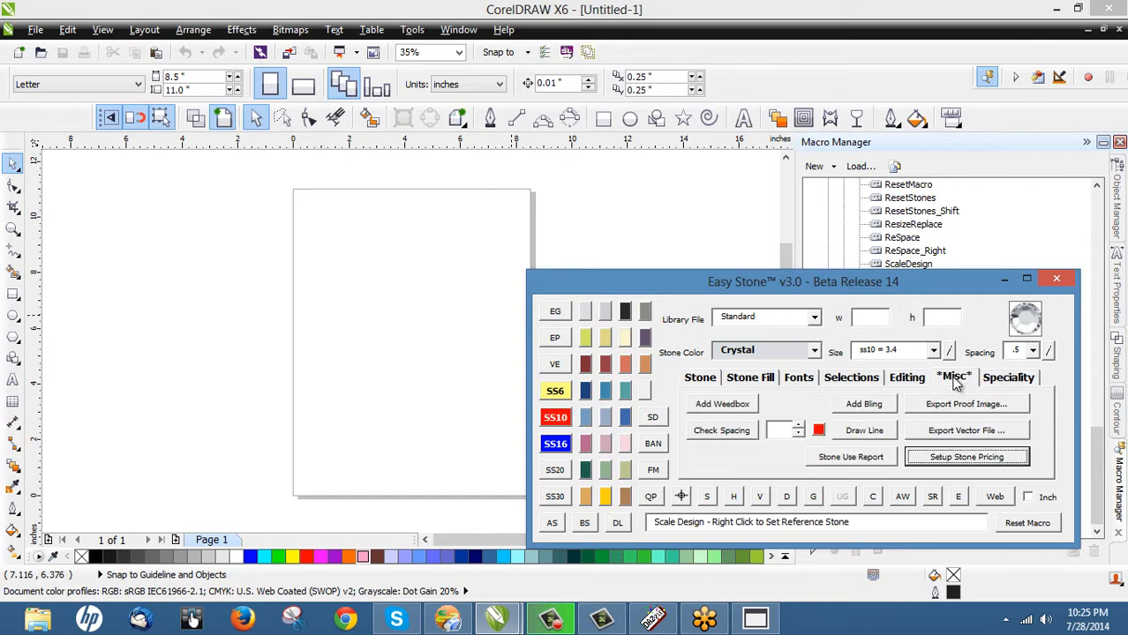
{"action": "left_click", "coordinate": [960, 459]}
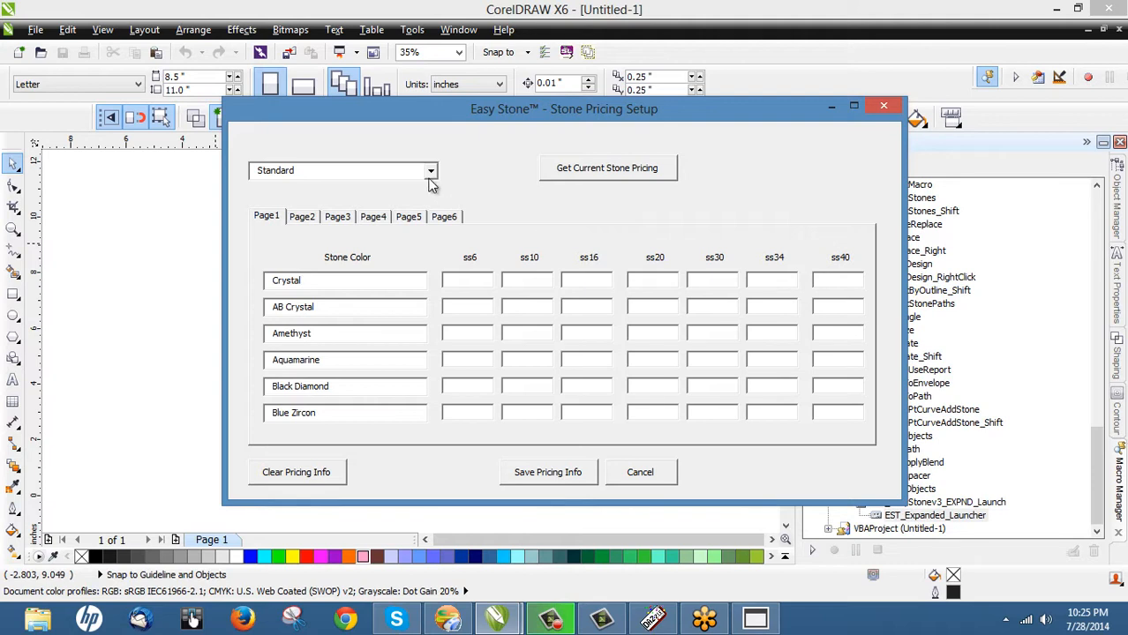
Switch the pricing library to EST Spangle, to EST Machine Cut, and back to Standard
{"action": "left_click", "coordinate": [430, 171]}
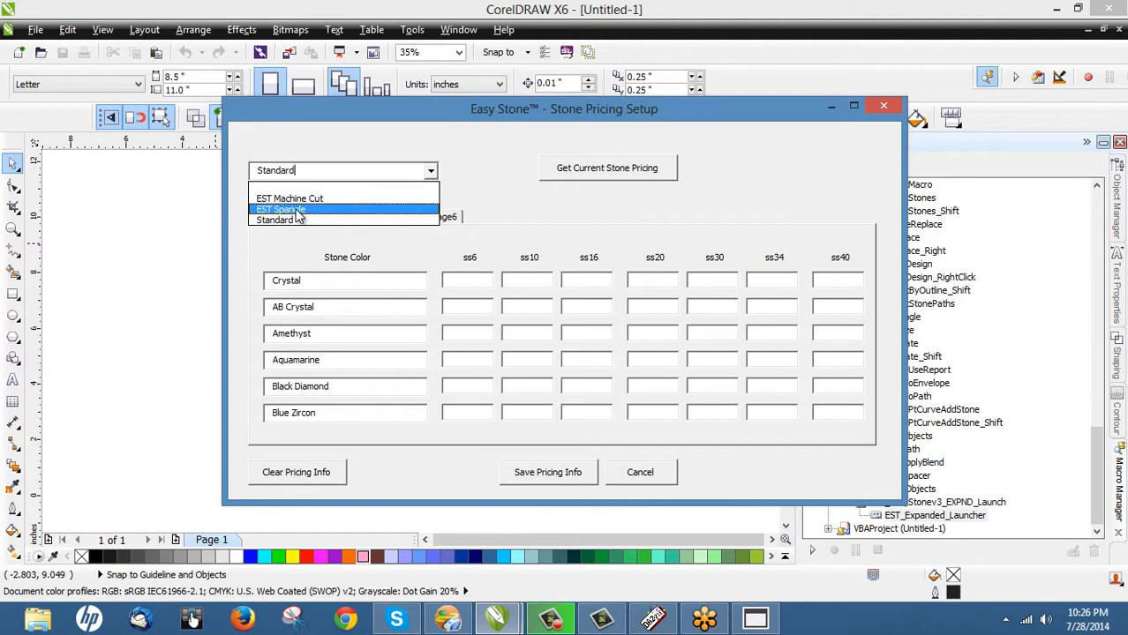
{"action": "left_click", "coordinate": [297, 216]}
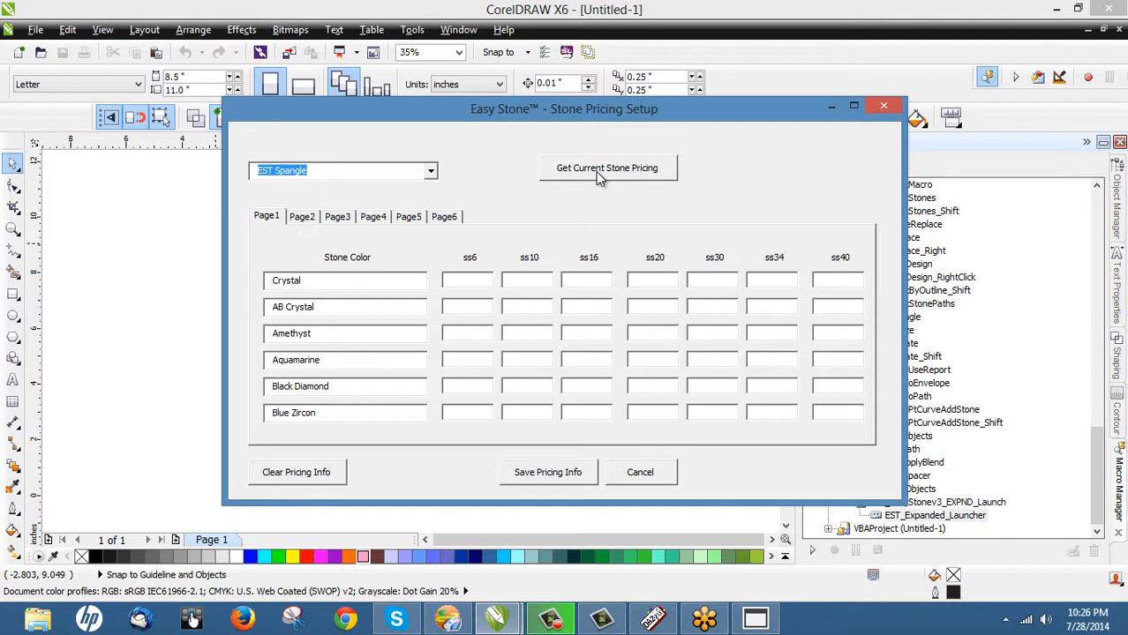
{"action": "left_click", "coordinate": [430, 171]}
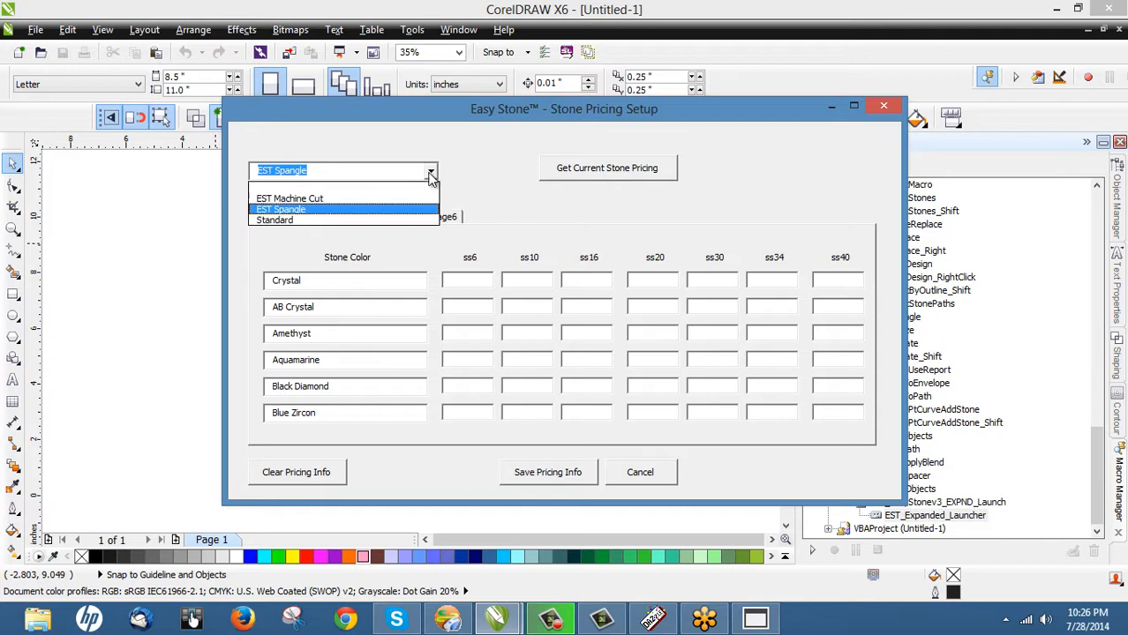
{"action": "left_click", "coordinate": [313, 200]}
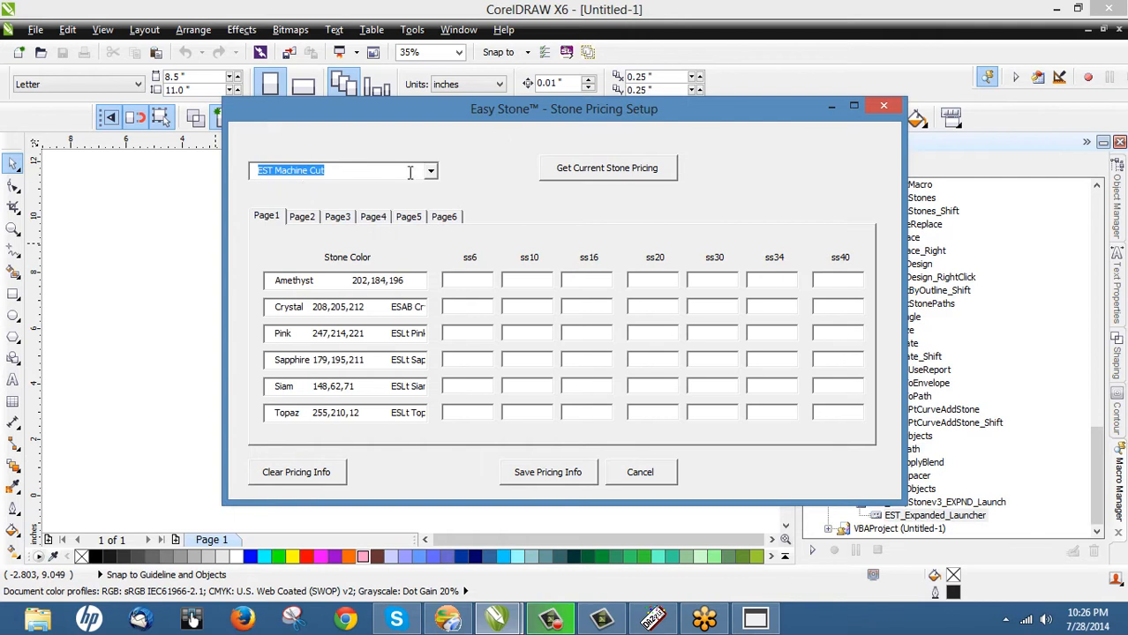
{"action": "left_click", "coordinate": [429, 171]}
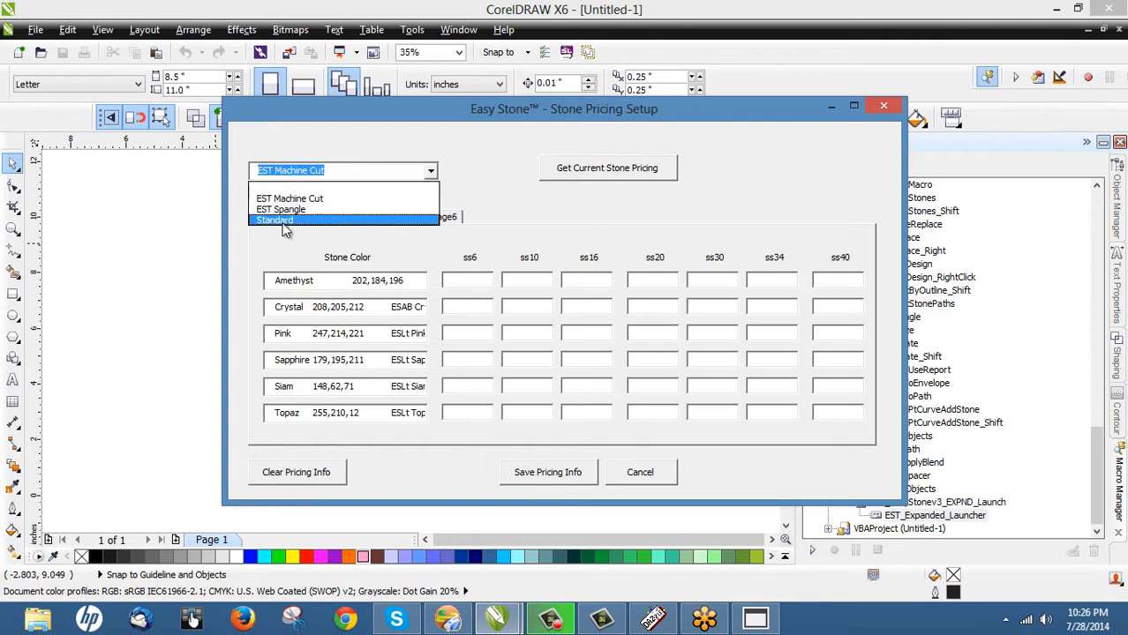
{"action": "left_click", "coordinate": [275, 220]}
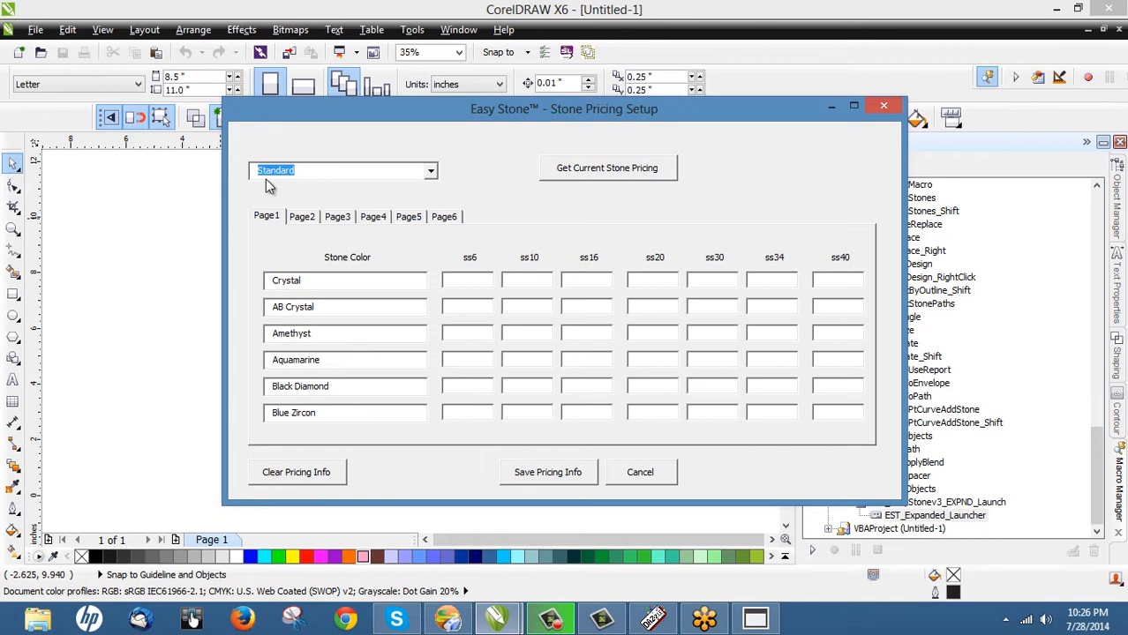
Load the current stone pricing for the Standard library and save the pricing info
{"action": "left_click", "coordinate": [624, 172]}
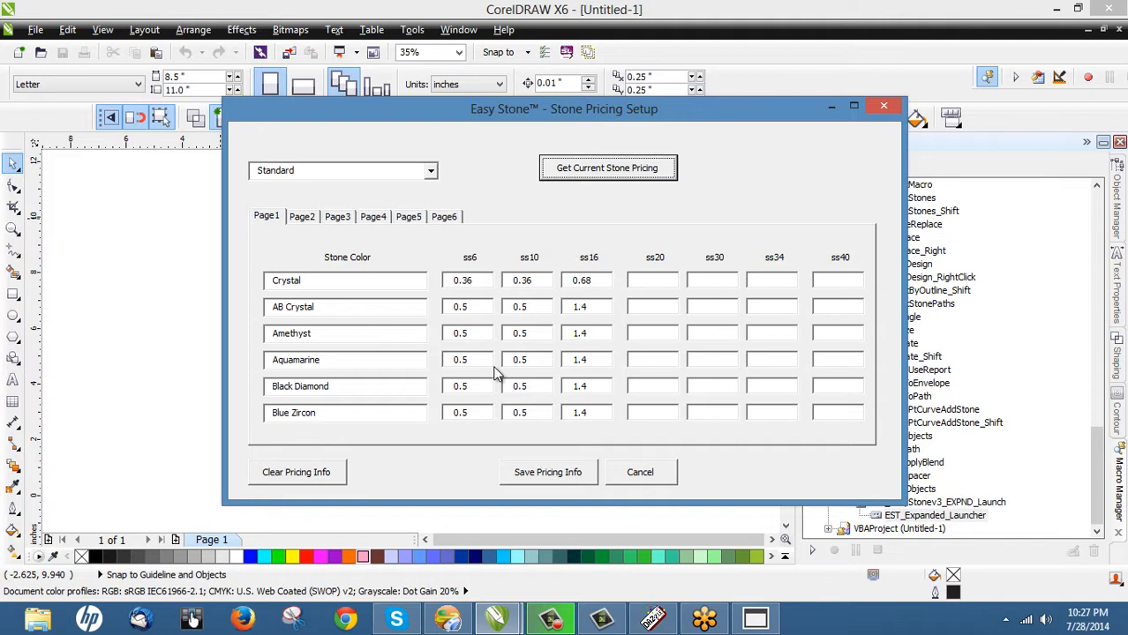
{"action": "double_click", "coordinate": [483, 282]}
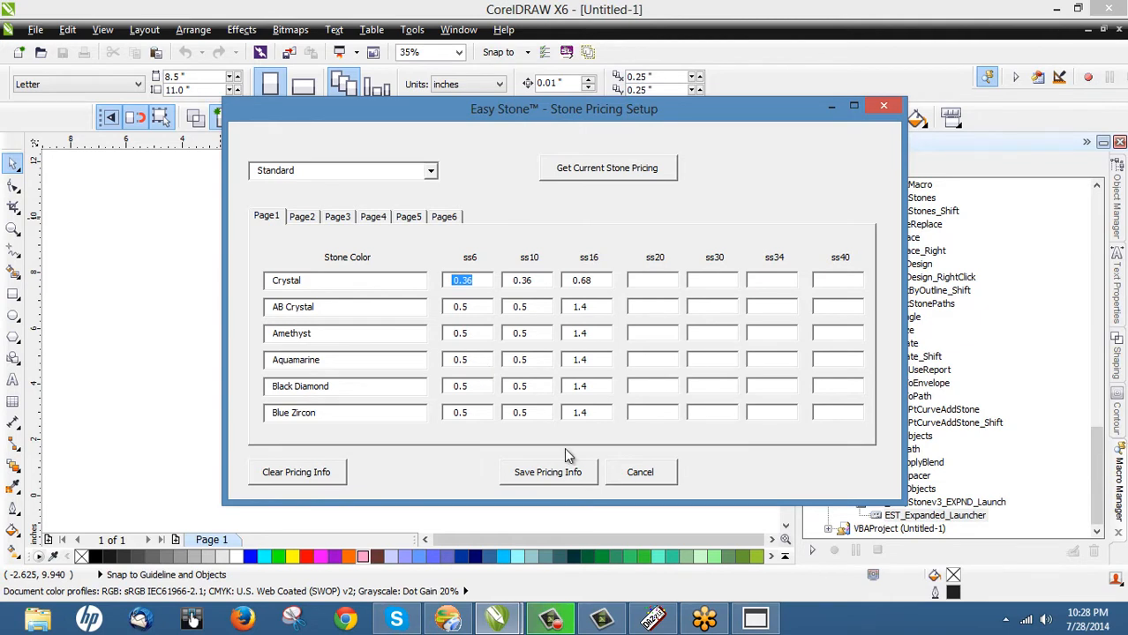
{"action": "left_click", "coordinate": [572, 473]}
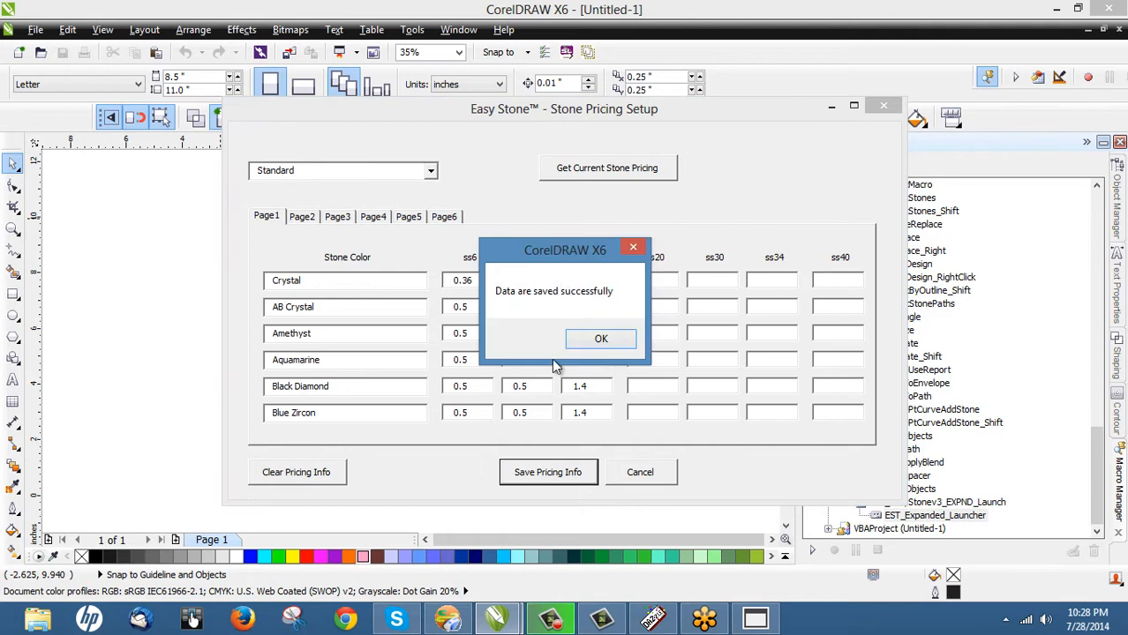
{"action": "left_click", "coordinate": [588, 344]}
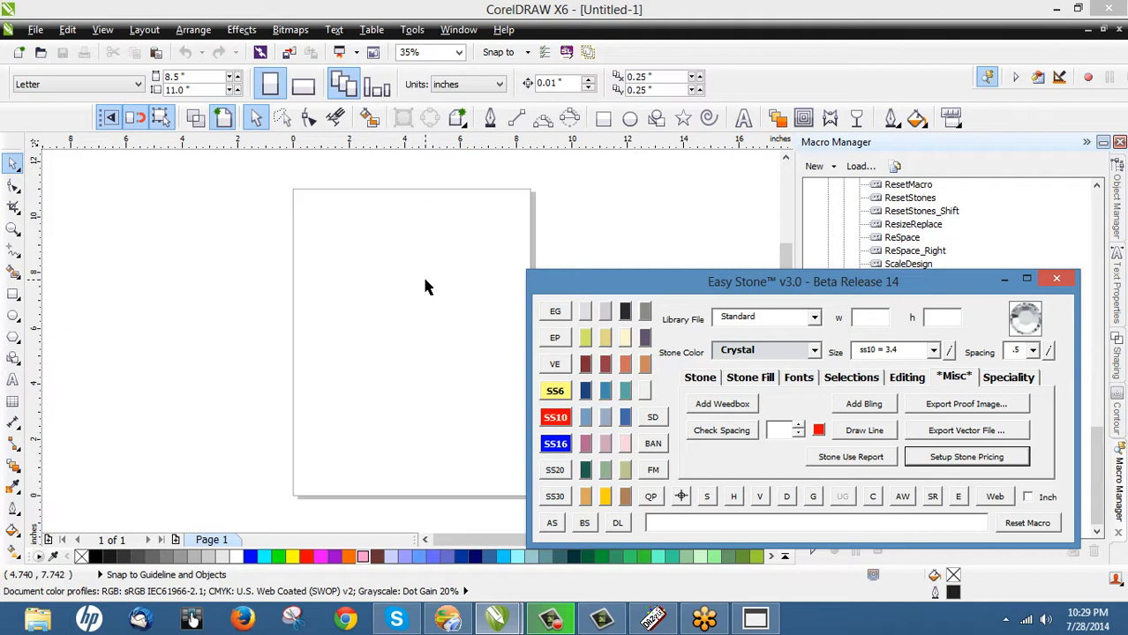
Import 072114-EST-LonestarHeart_Combo.eps as editable with text as text, and place it at original size near the page's upper edge
{"action": "left_click", "coordinate": [291, 55]}
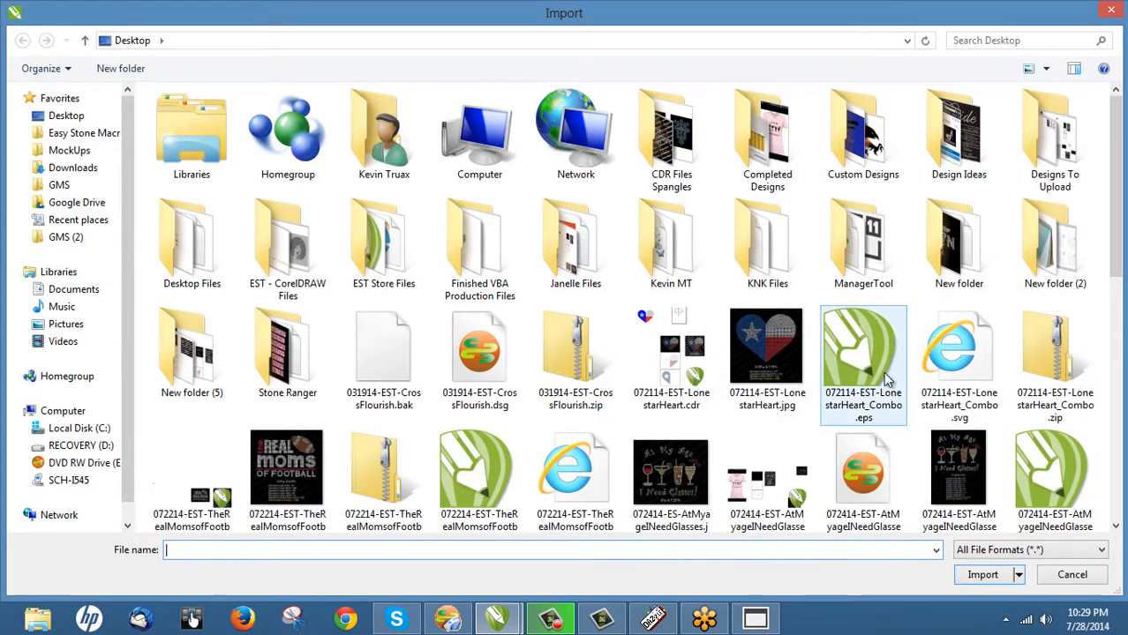
{"action": "double_click", "coordinate": [871, 351]}
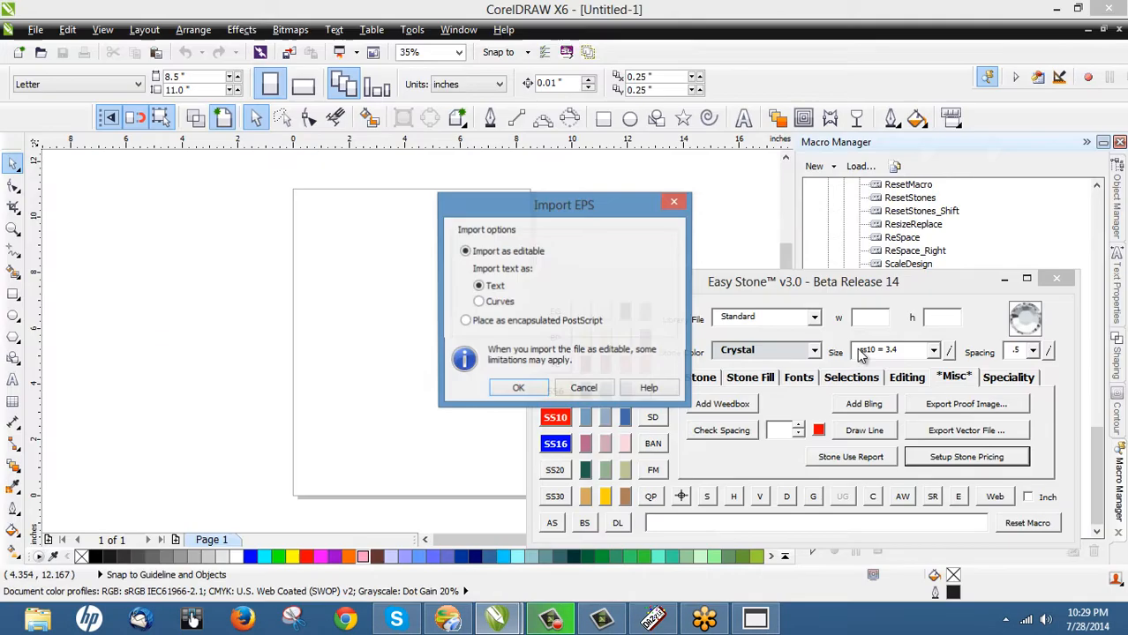
{"action": "left_click", "coordinate": [521, 387]}
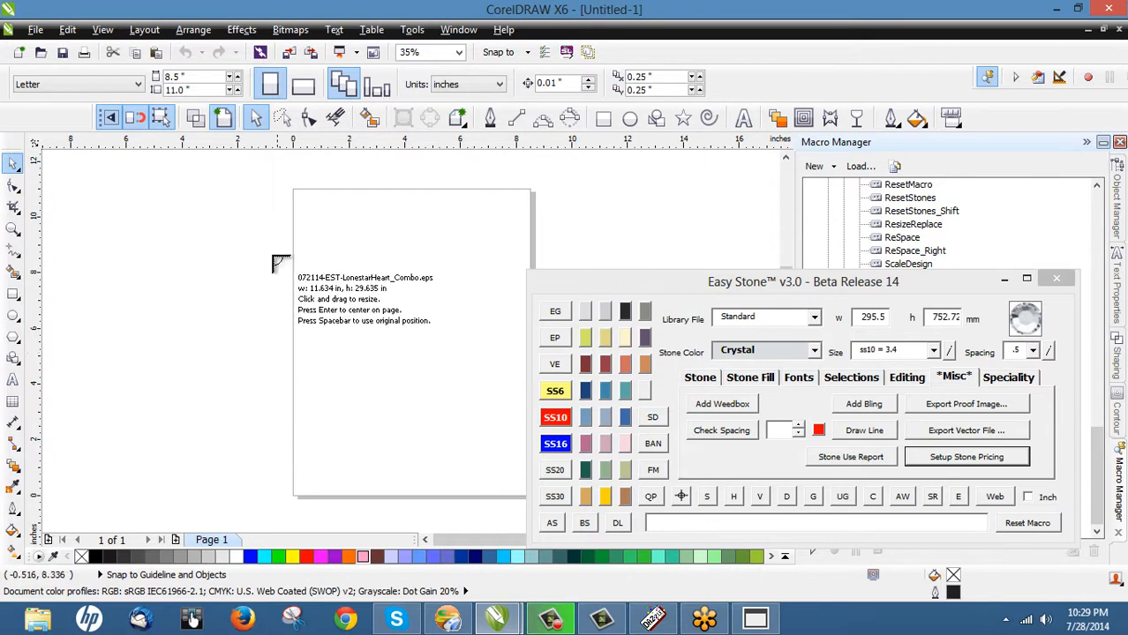
{"action": "left_click", "coordinate": [304, 233]}
{"action": "key", "text": "F3"}
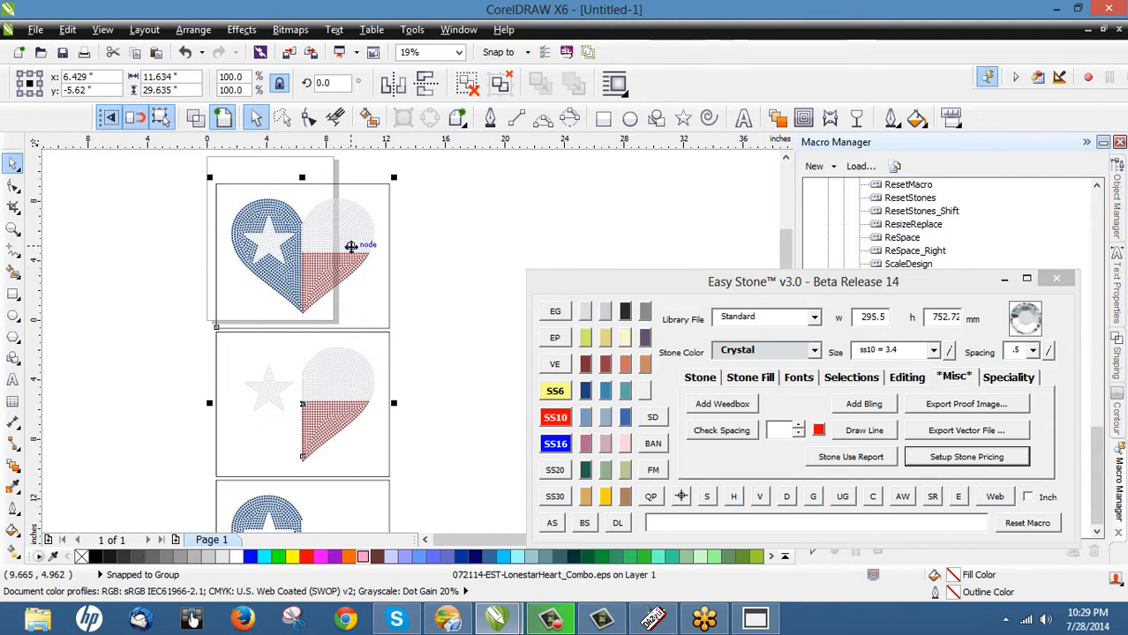
Ungroup the imported Lonestar heart design and clear the selection
{"action": "right_click", "coordinate": [351, 251]}
{"action": "left_click", "coordinate": [402, 71]}
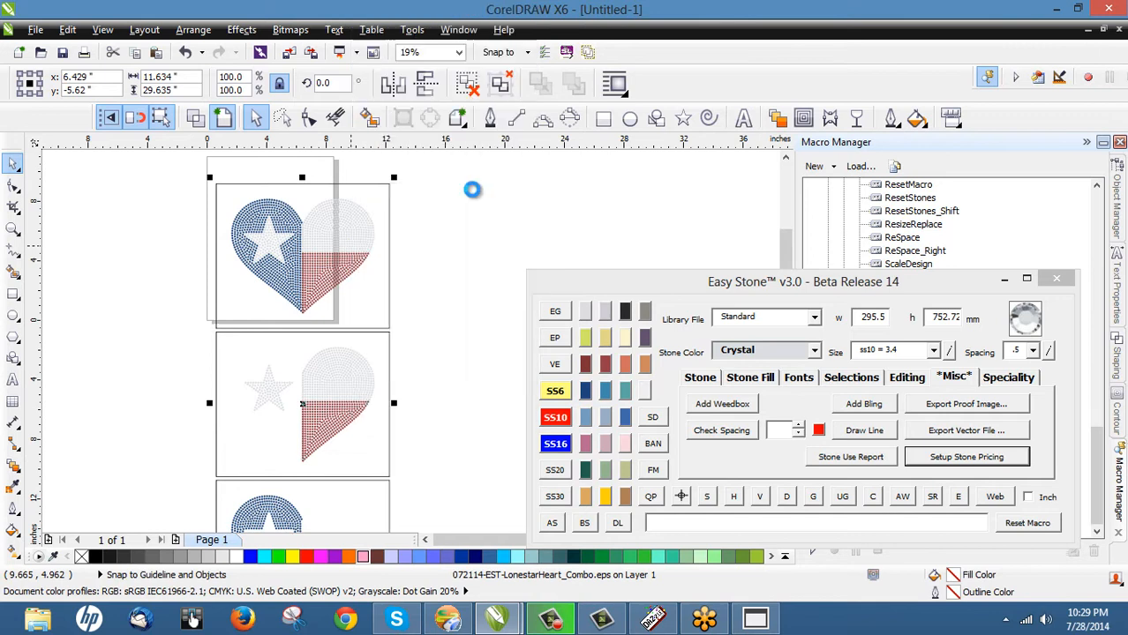
{"action": "left_click", "coordinate": [468, 210]}
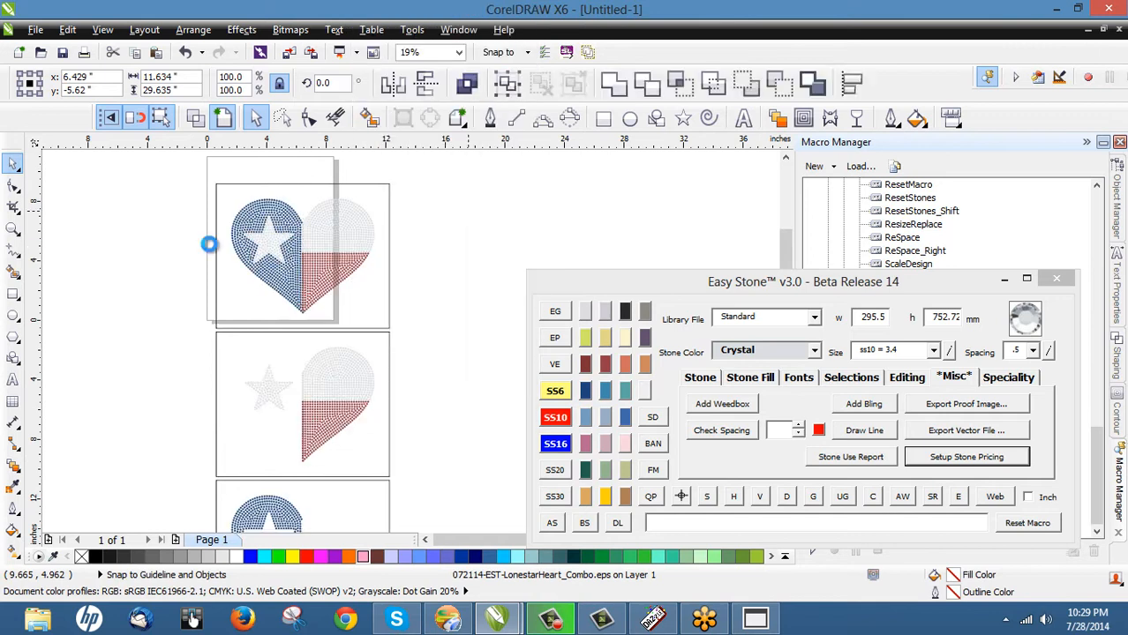
Delete the two lower framed panels of the design, keeping only the complete heart in the upper frame
{"action": "scroll", "coordinate": [210, 245], "scroll_direction": "down", "scroll_amount": 1}
{"action": "left_click_drag", "start_coordinate": [173, 278], "coordinate": [339, 460]}
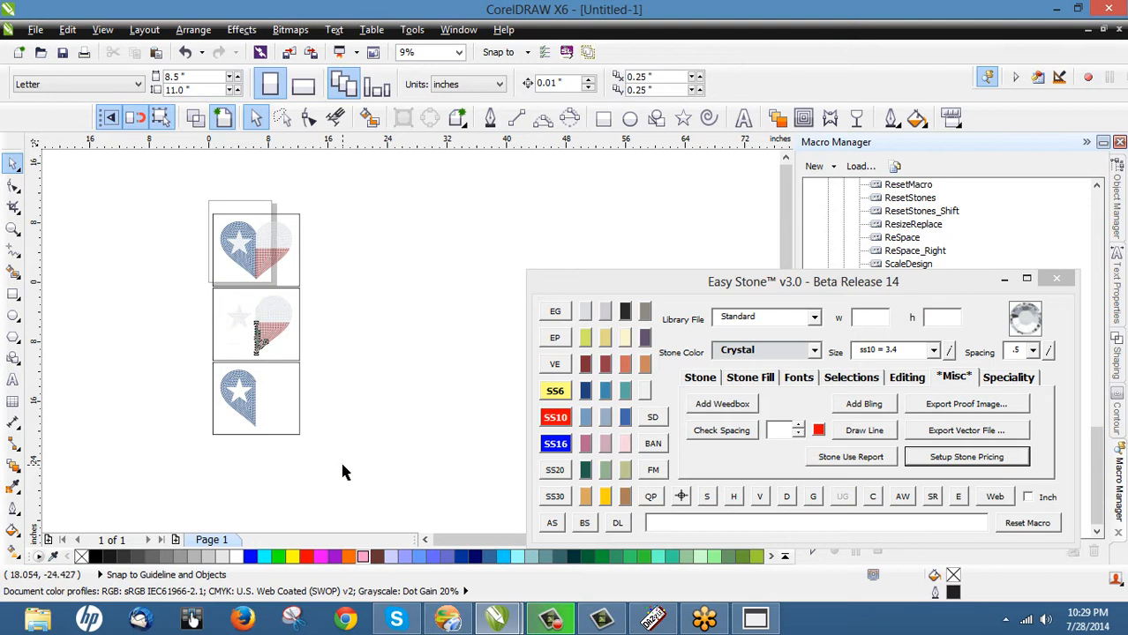
{"action": "key", "text": "Delete"}
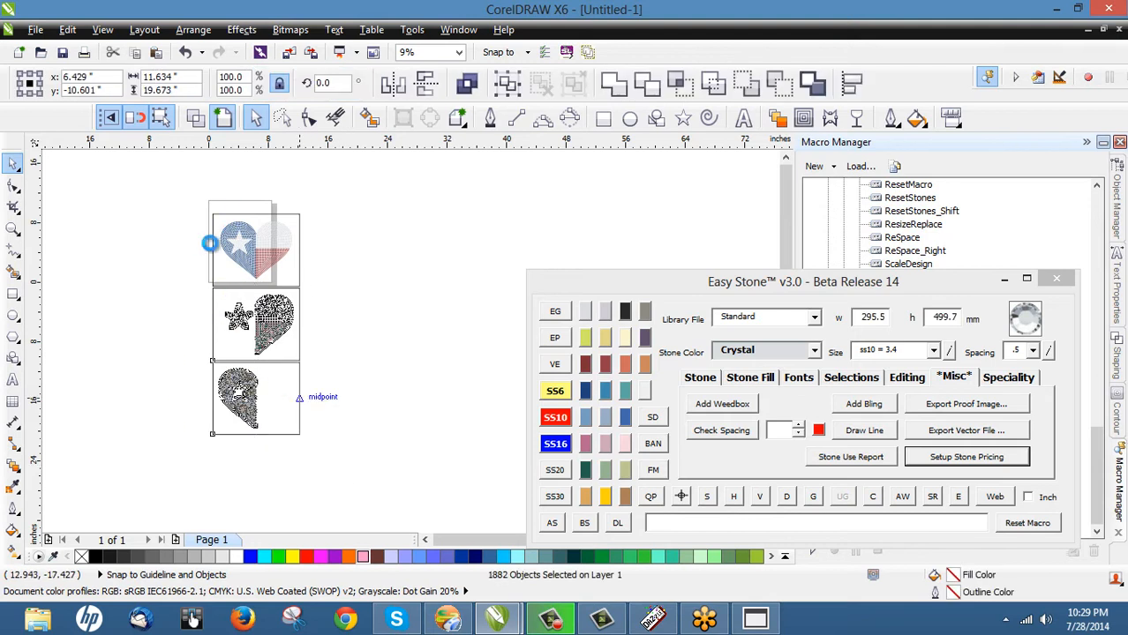
{"action": "scroll", "coordinate": [196, 260], "scroll_direction": "up", "scroll_amount": 1}
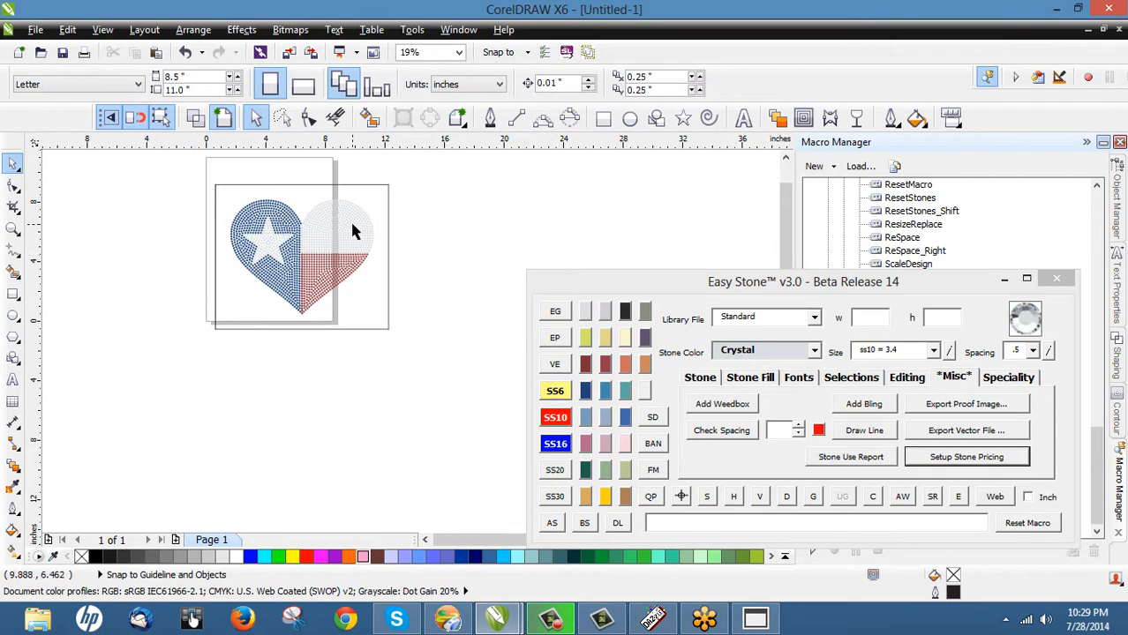
Delete the thin rectangular frame around the rhinestone heart and add a weedbox around the whole design
{"action": "scroll", "coordinate": [325, 191], "scroll_direction": "up", "scroll_amount": 1}
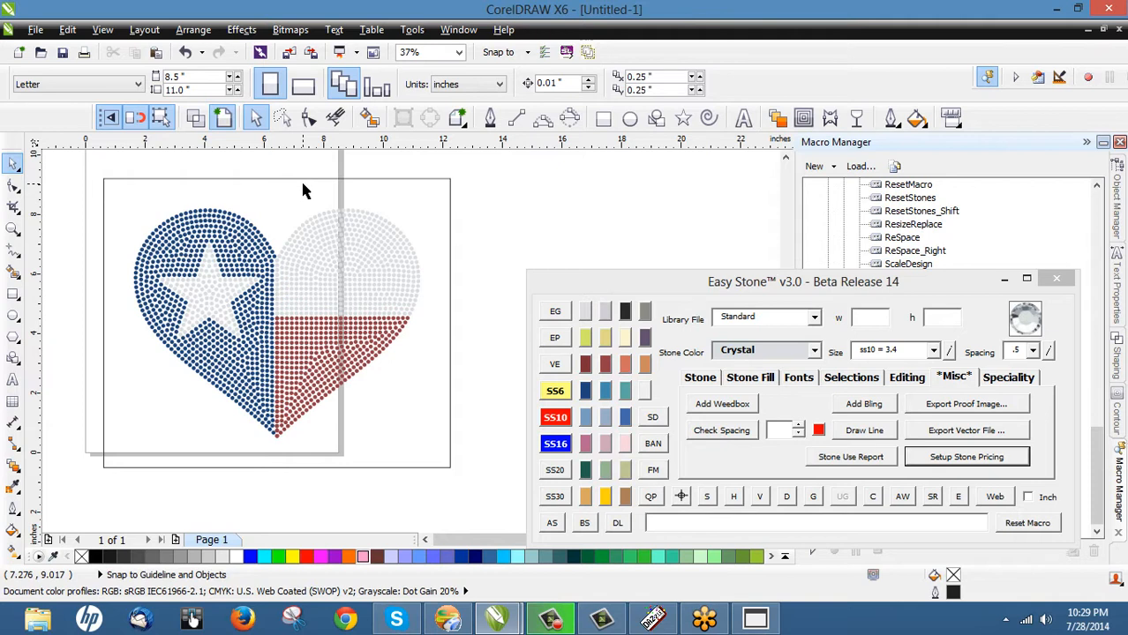
{"action": "left_click", "coordinate": [302, 181]}
{"action": "key", "text": "Delete"}
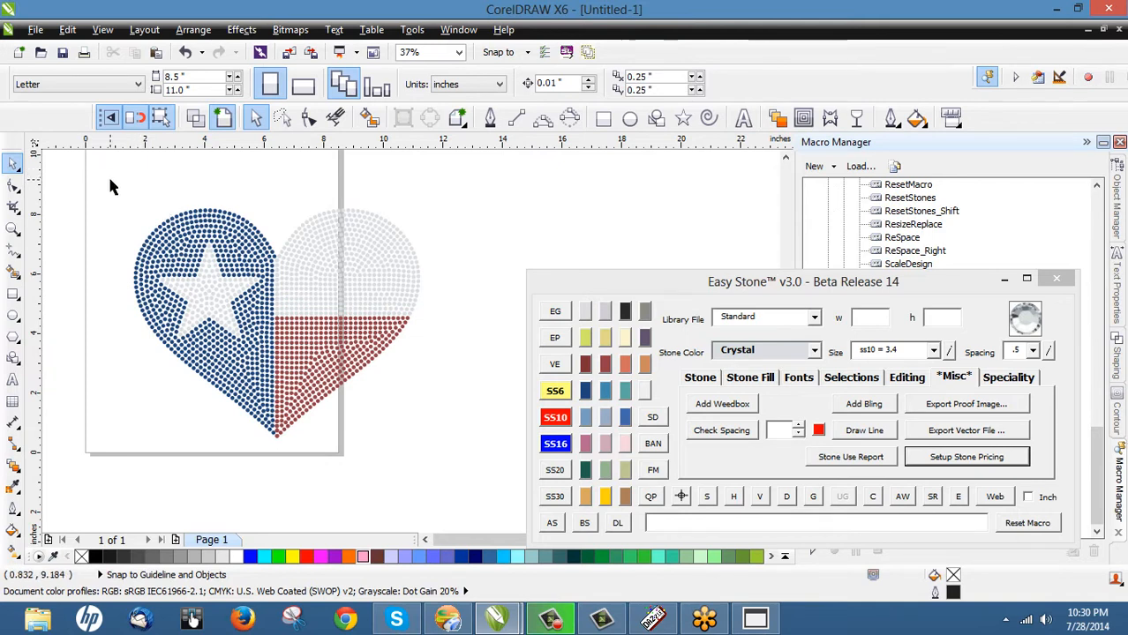
{"action": "left_click_drag", "start_coordinate": [111, 180], "coordinate": [429, 448]}
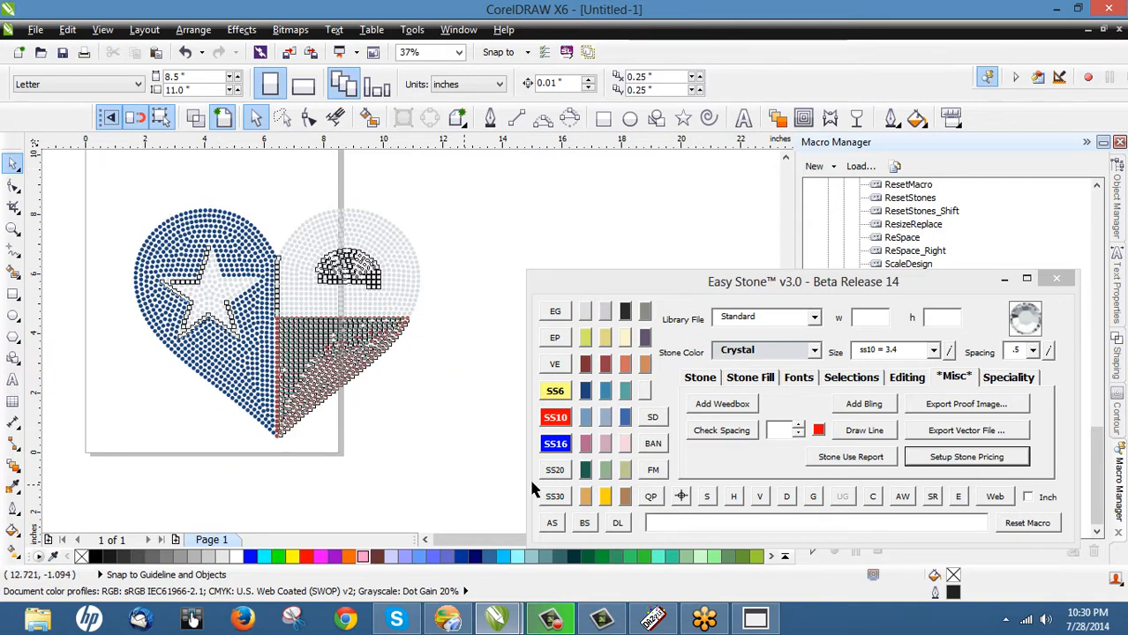
{"action": "left_click", "coordinate": [902, 497]}
Start processing all the heart's stones by color in Easy Prep with the Standard library, assigning Cobalt Blue to the blue stones
{"action": "left_click_drag", "start_coordinate": [500, 202], "coordinate": [108, 459]}
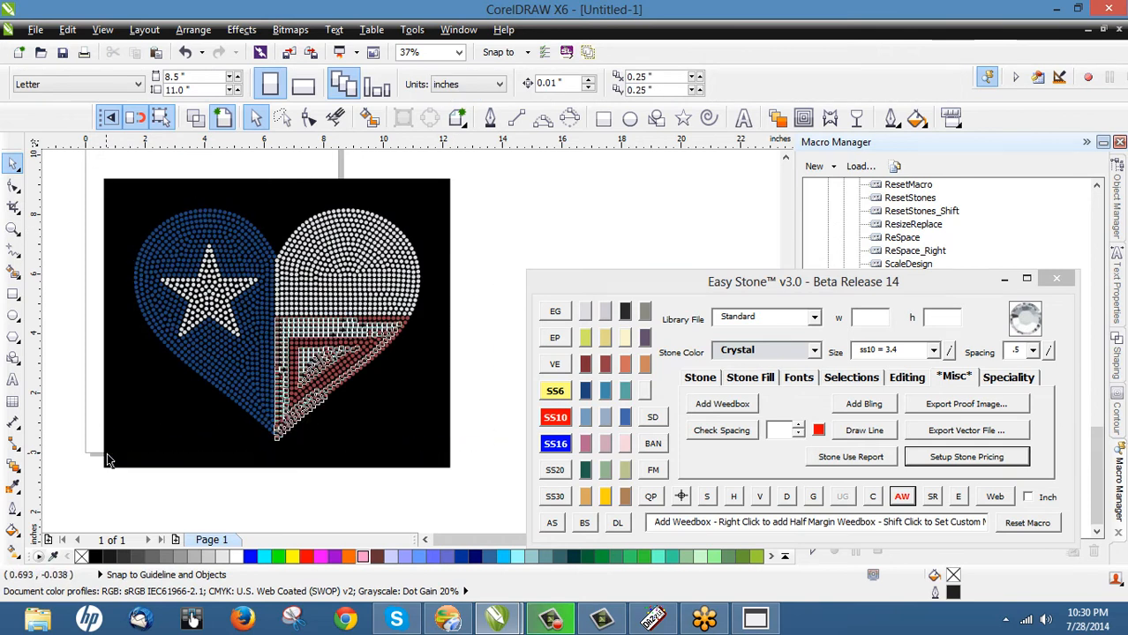
{"action": "left_click", "coordinate": [555, 336]}
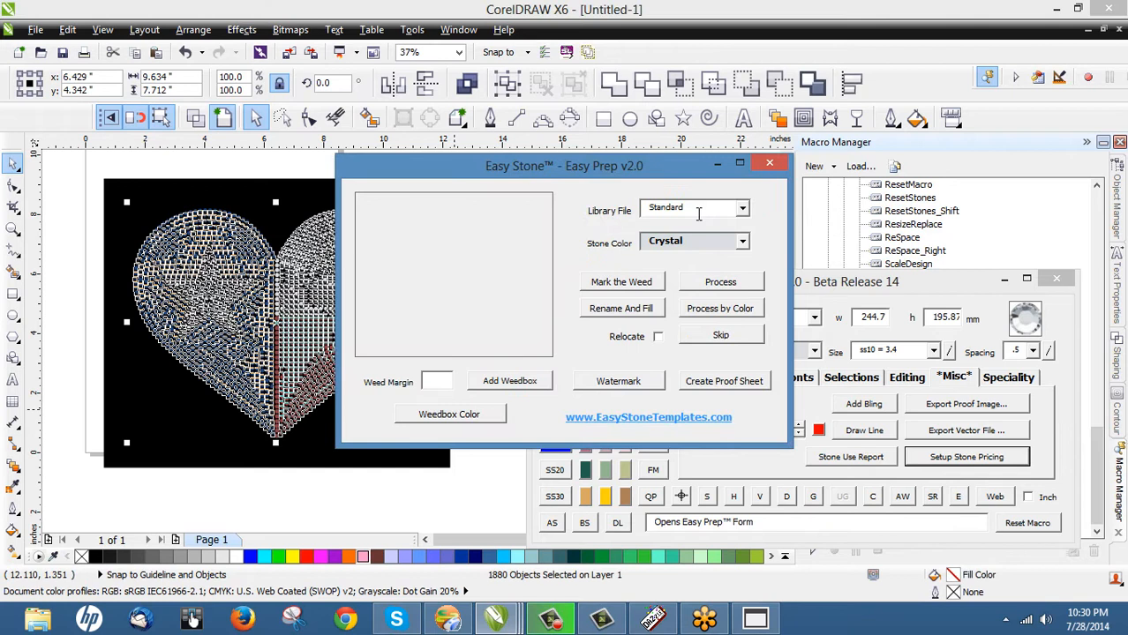
{"action": "left_click", "coordinate": [712, 310]}
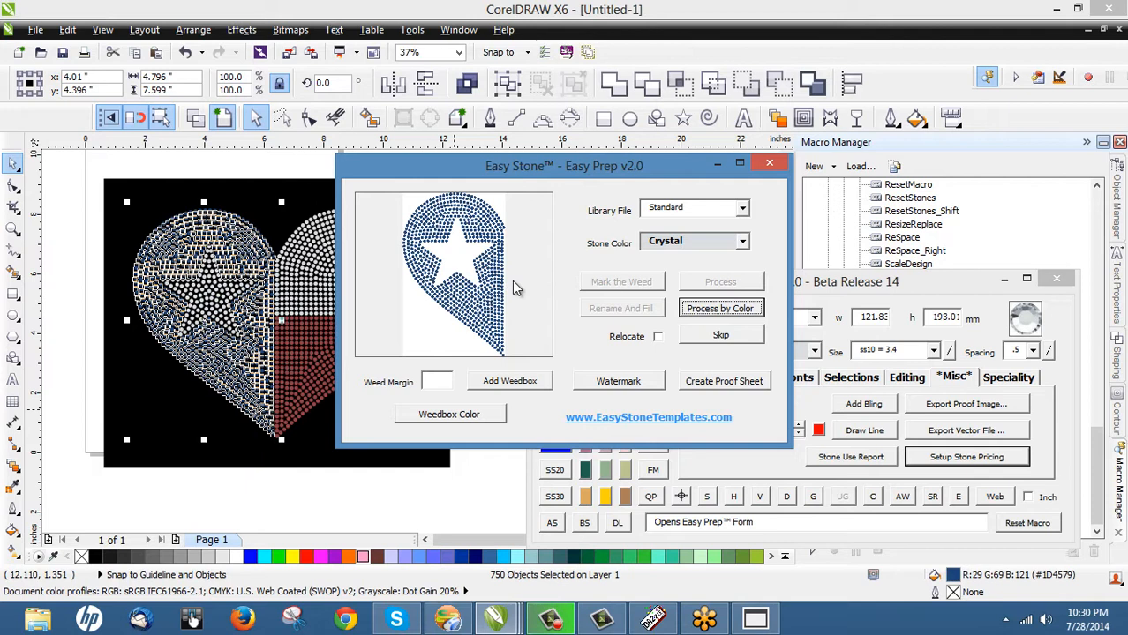
{"action": "left_click", "coordinate": [742, 244]}
{"action": "left_click_drag", "start_coordinate": [743, 272], "coordinate": [746, 281]}
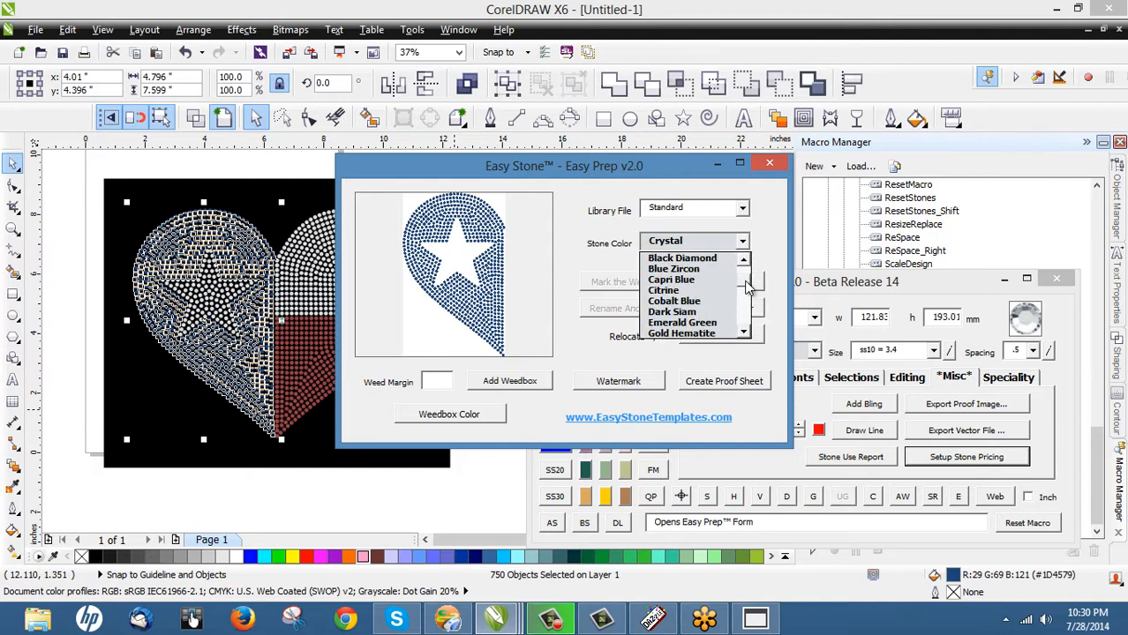
{"action": "left_click", "coordinate": [685, 301]}
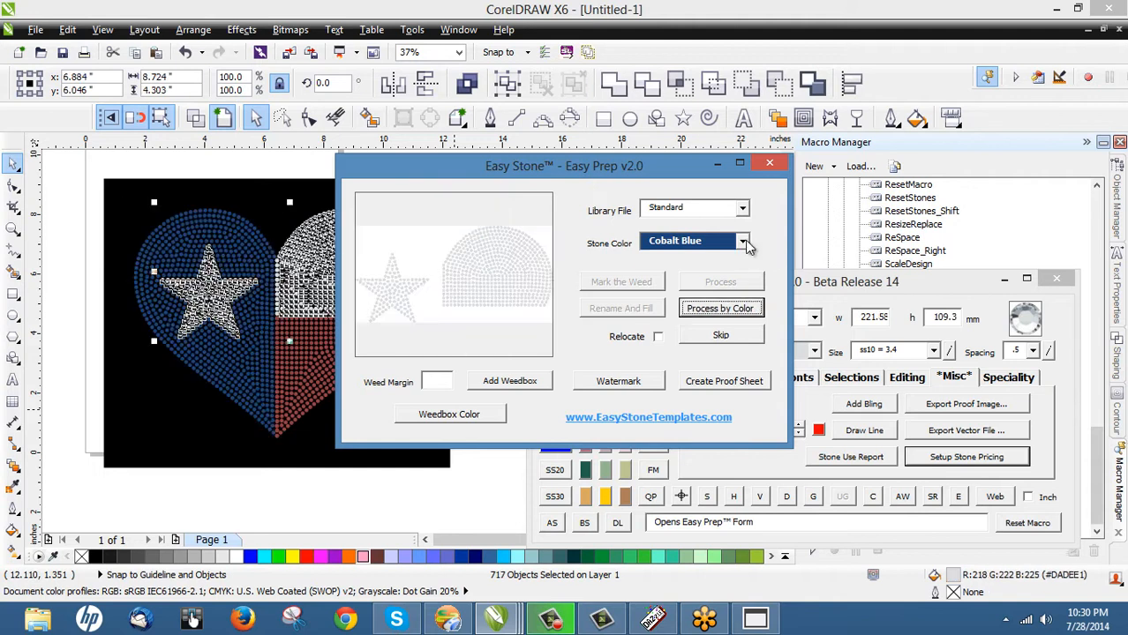
Assign Crystal to the white stones and Lt Siam to the red stones, finish the color processing and close Easy Prep
{"action": "left_click", "coordinate": [743, 241]}
{"action": "left_click", "coordinate": [667, 257]}
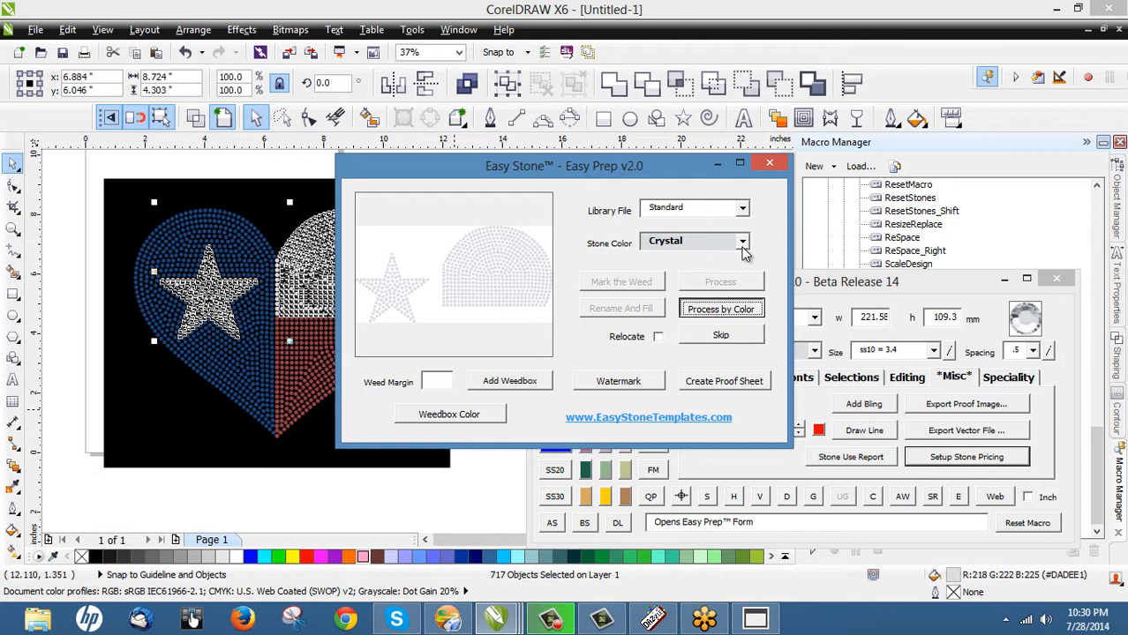
{"action": "left_click", "coordinate": [743, 247]}
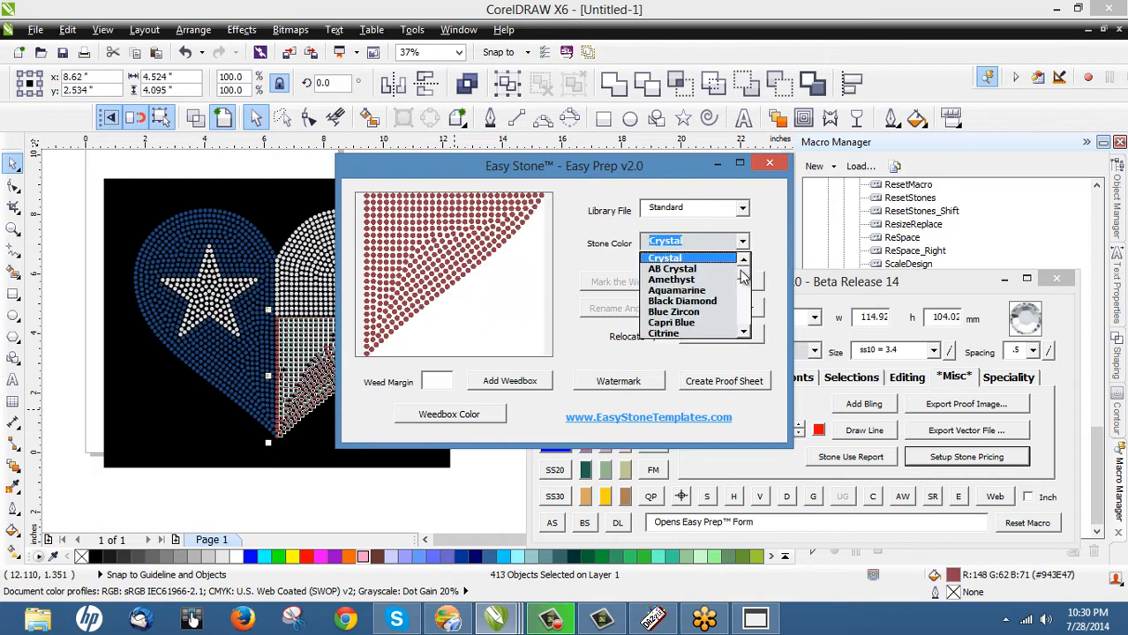
{"action": "left_click_drag", "start_coordinate": [744, 272], "coordinate": [757, 302]}
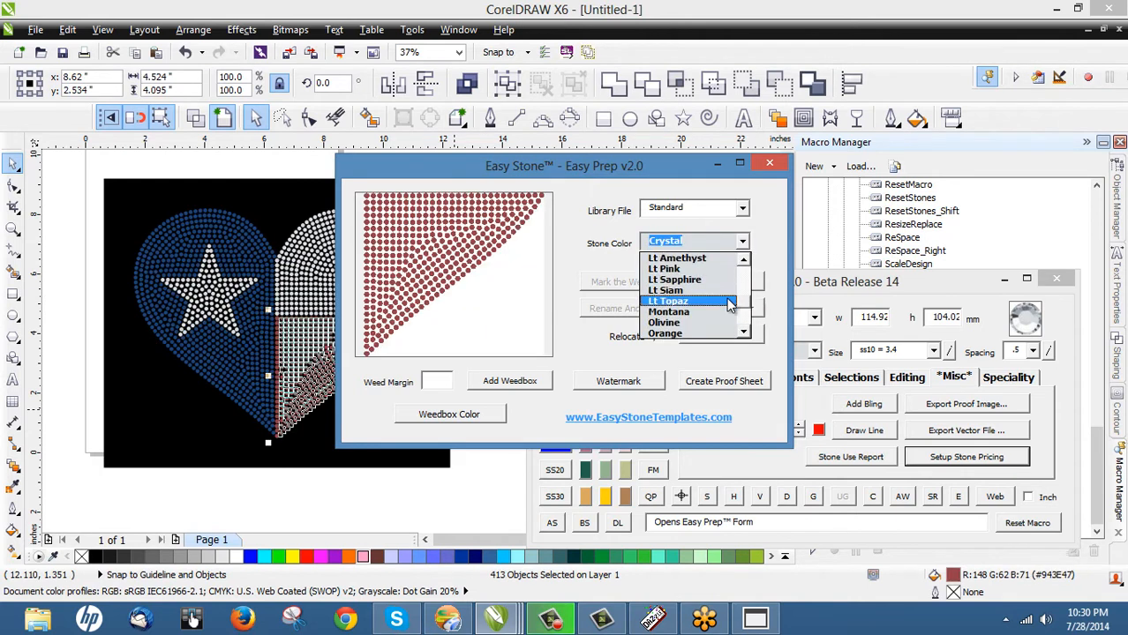
{"action": "left_click", "coordinate": [715, 290]}
{"action": "left_click", "coordinate": [720, 310]}
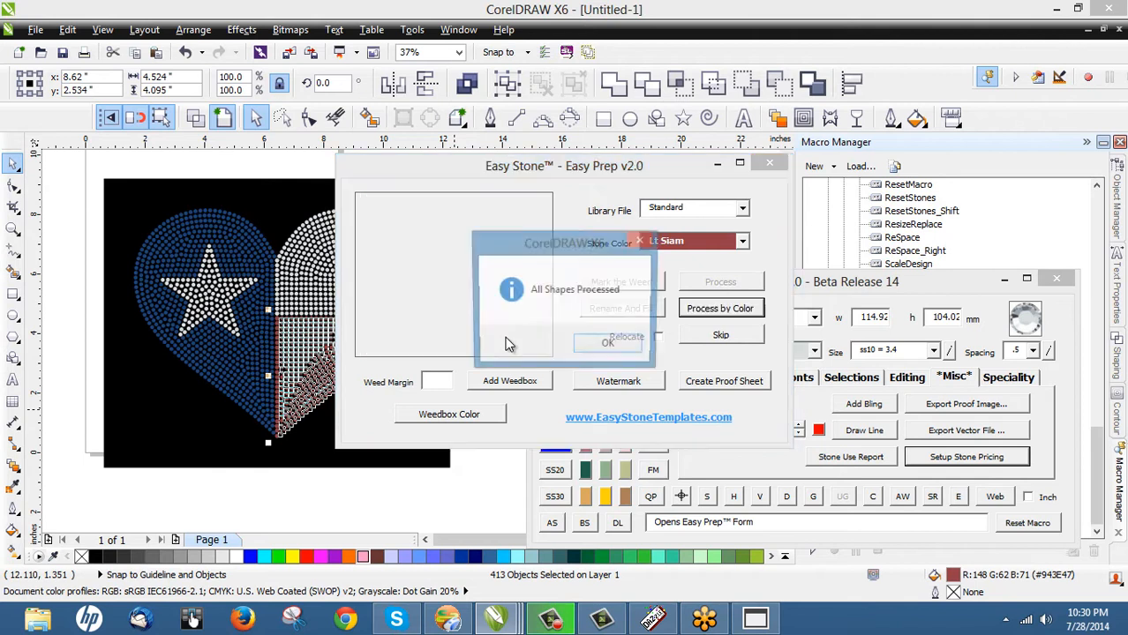
{"action": "left_click", "coordinate": [617, 345]}
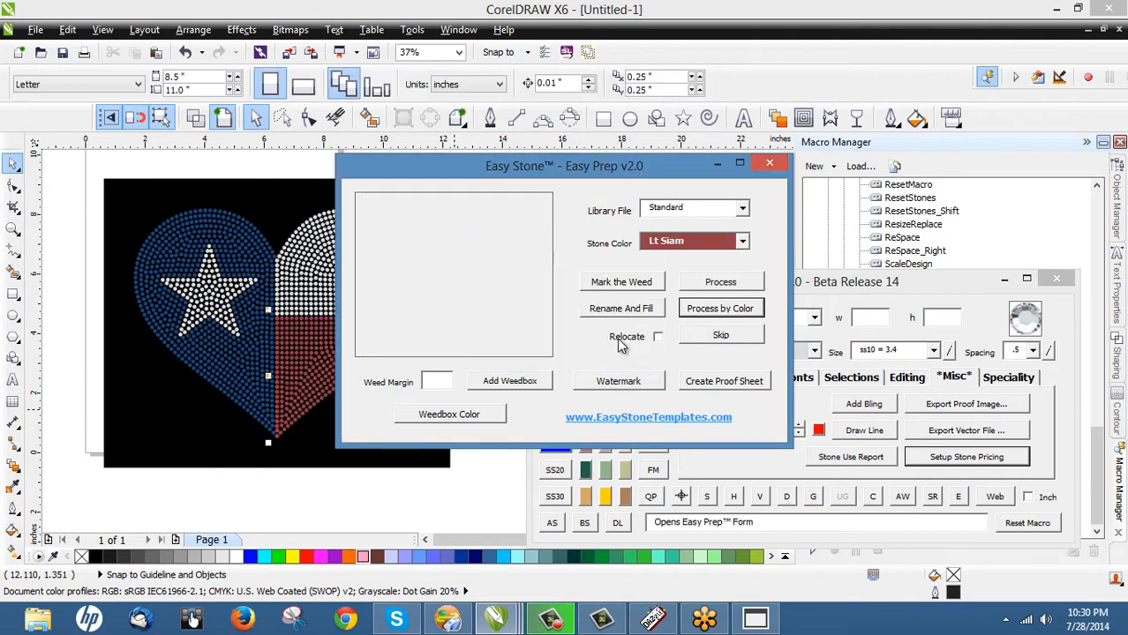
{"action": "left_click", "coordinate": [770, 163]}
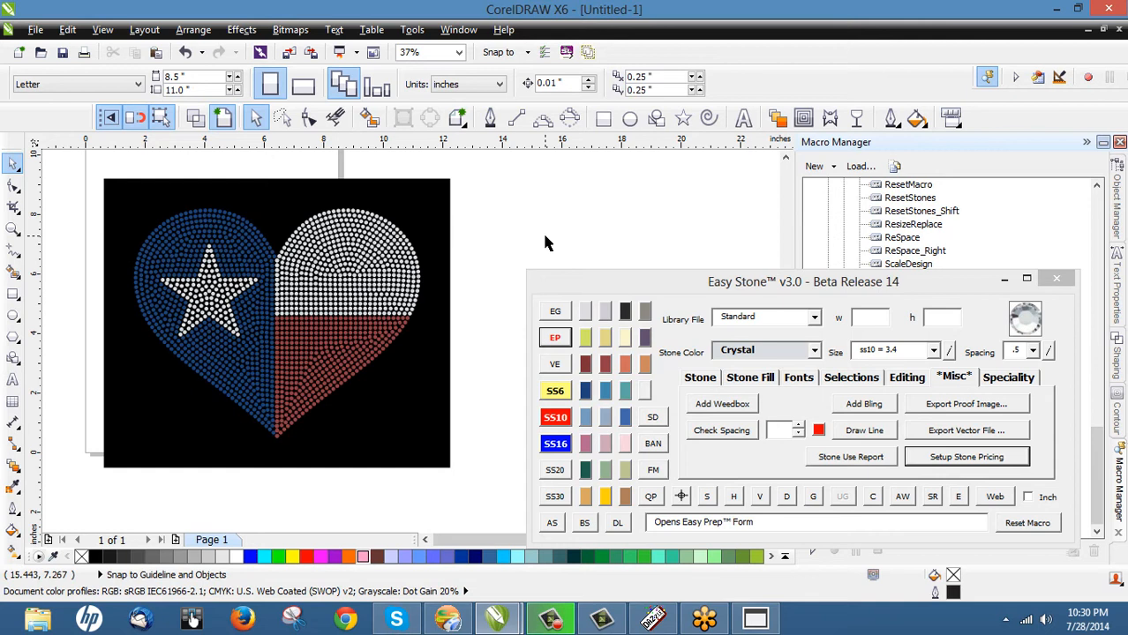
Generate a stone use report for all the stones in the heart
{"action": "left_click_drag", "start_coordinate": [520, 197], "coordinate": [119, 460]}
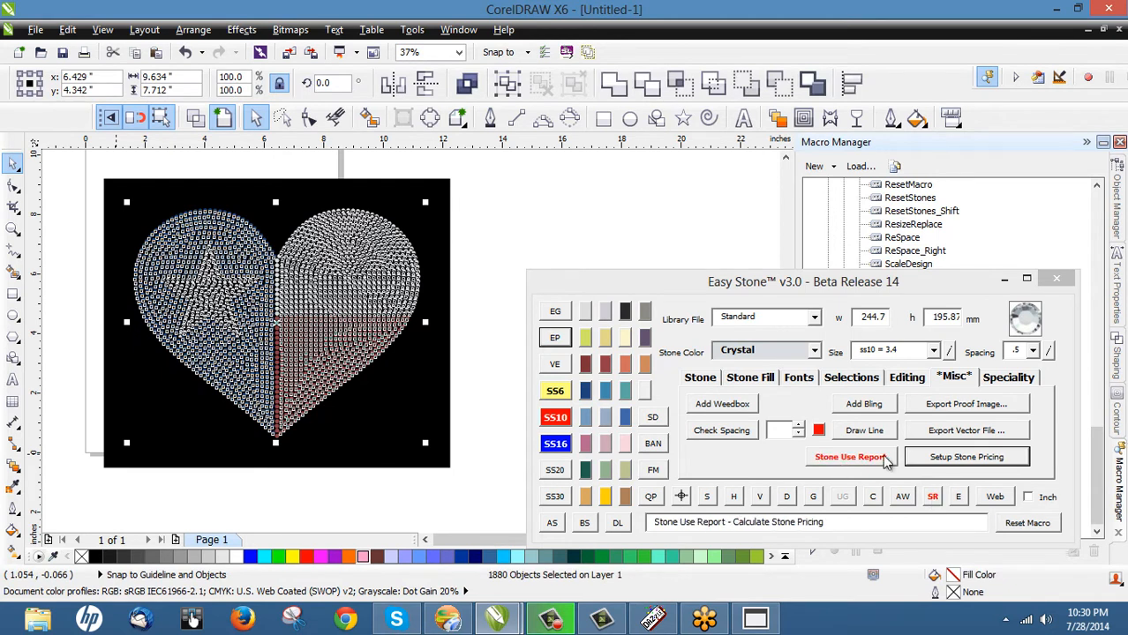
{"action": "left_click", "coordinate": [934, 497]}
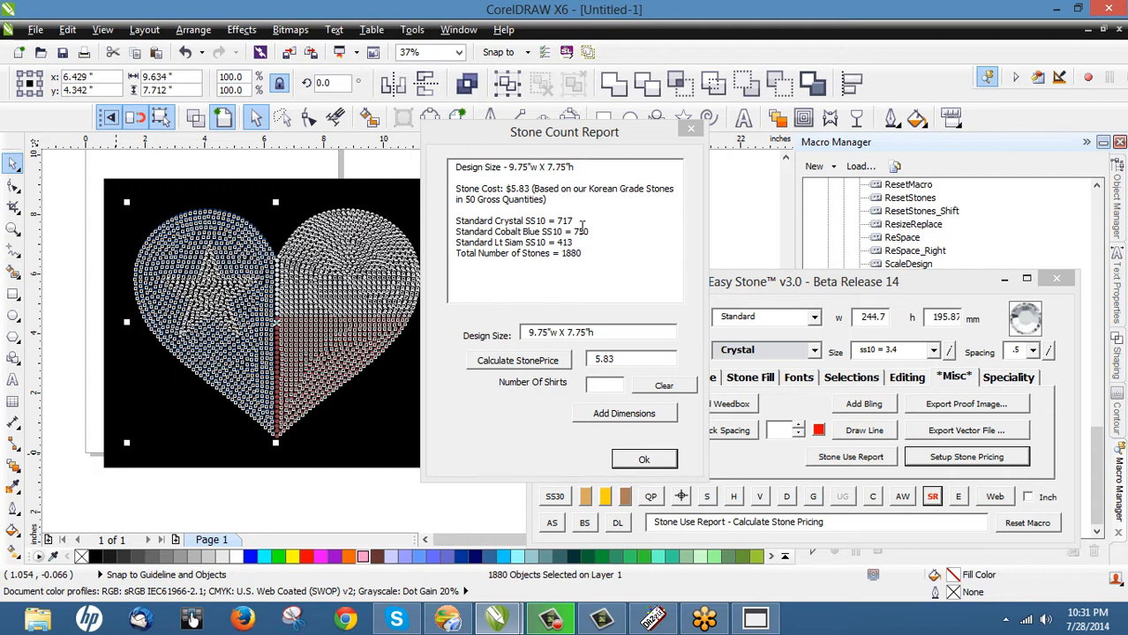
{"action": "left_click", "coordinate": [567, 248]}
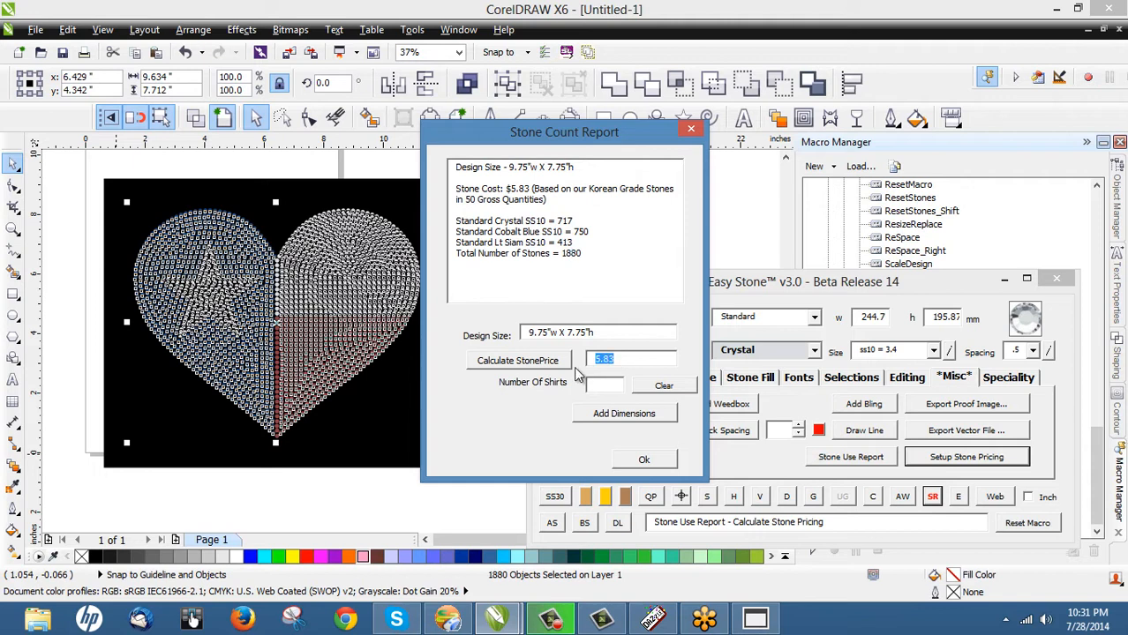
Set the number of shirts to 24 in the report and calculate the stone price
{"action": "left_click", "coordinate": [605, 386]}
{"action": "type", "text": "24"}
{"action": "left_click", "coordinate": [523, 362]}
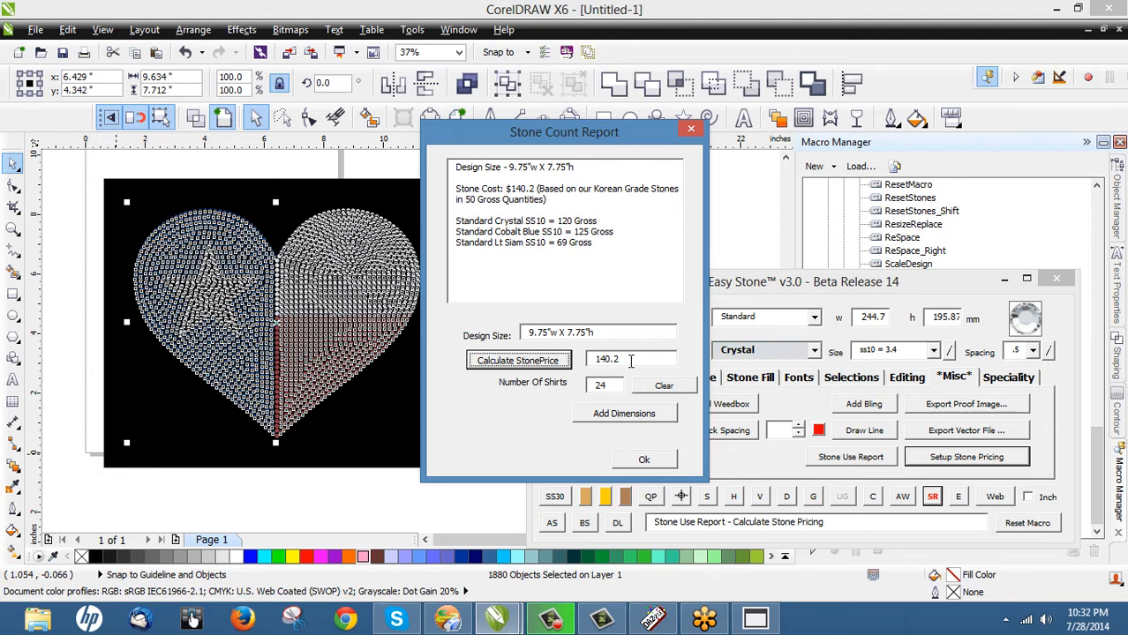
{"action": "left_click_drag", "start_coordinate": [630, 361], "coordinate": [594, 358]}
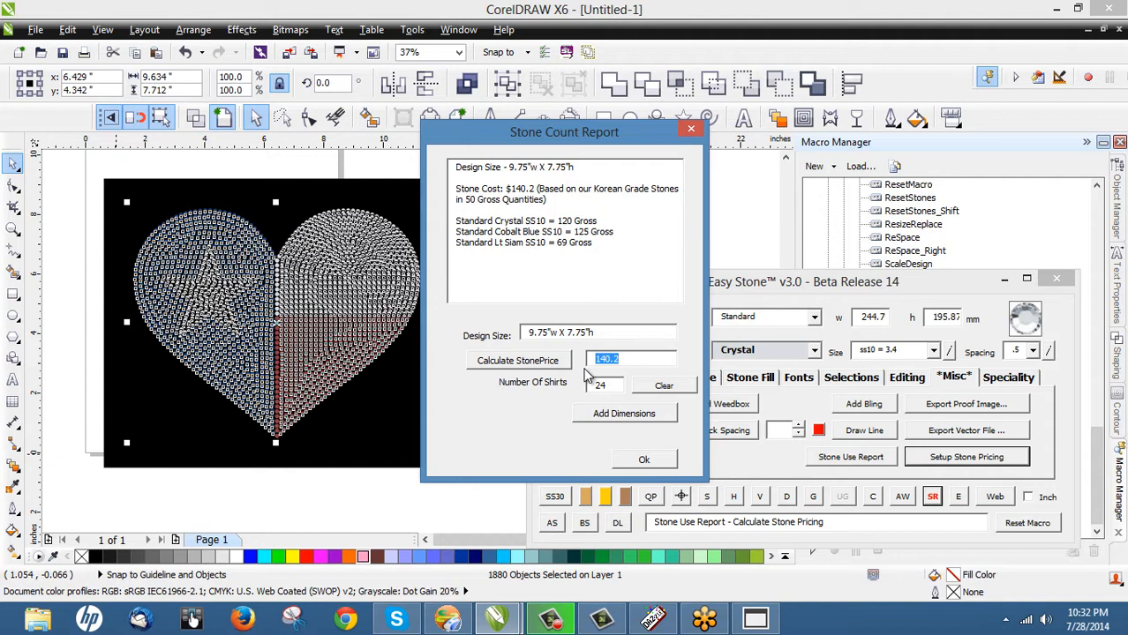
Clear the number of shirts and recalculate the stone price for a single design
{"action": "left_click", "coordinate": [662, 385]}
{"action": "left_click", "coordinate": [477, 362]}
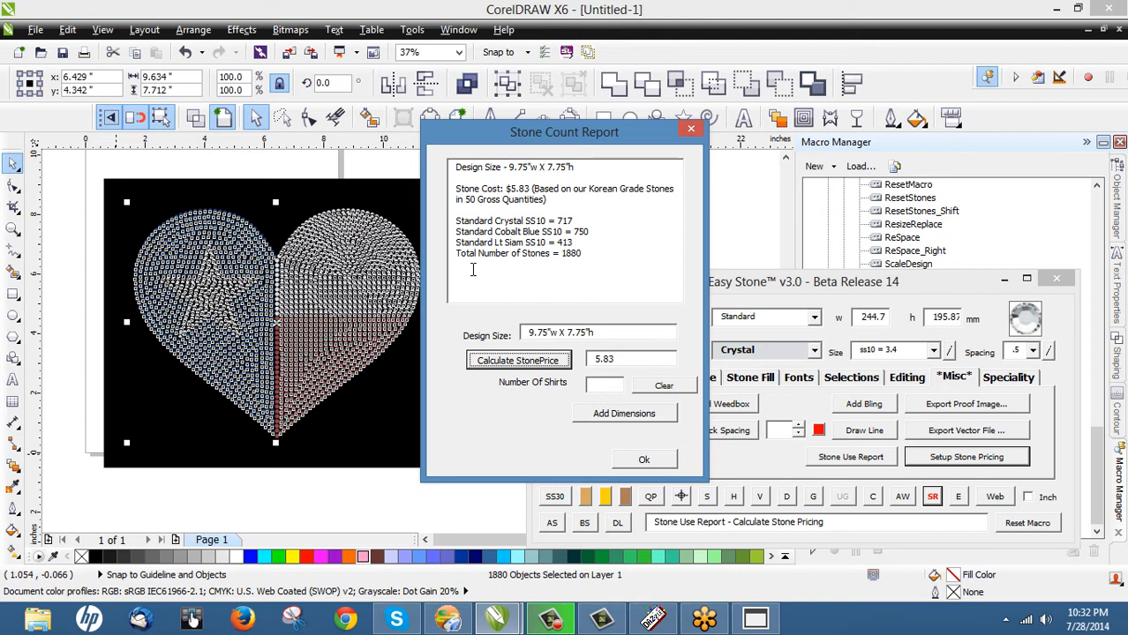
{"action": "left_click_drag", "start_coordinate": [646, 359], "coordinate": [554, 363]}
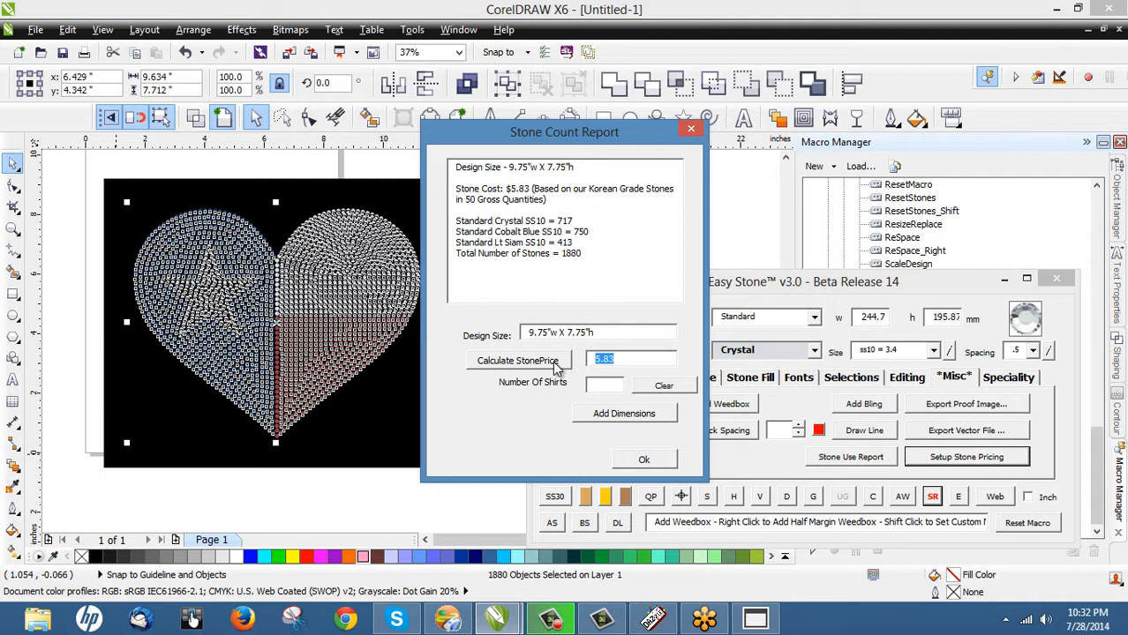
Recalculate the stone price for 24 shirts and highlight the full report text to review it
{"action": "left_click", "coordinate": [611, 385]}
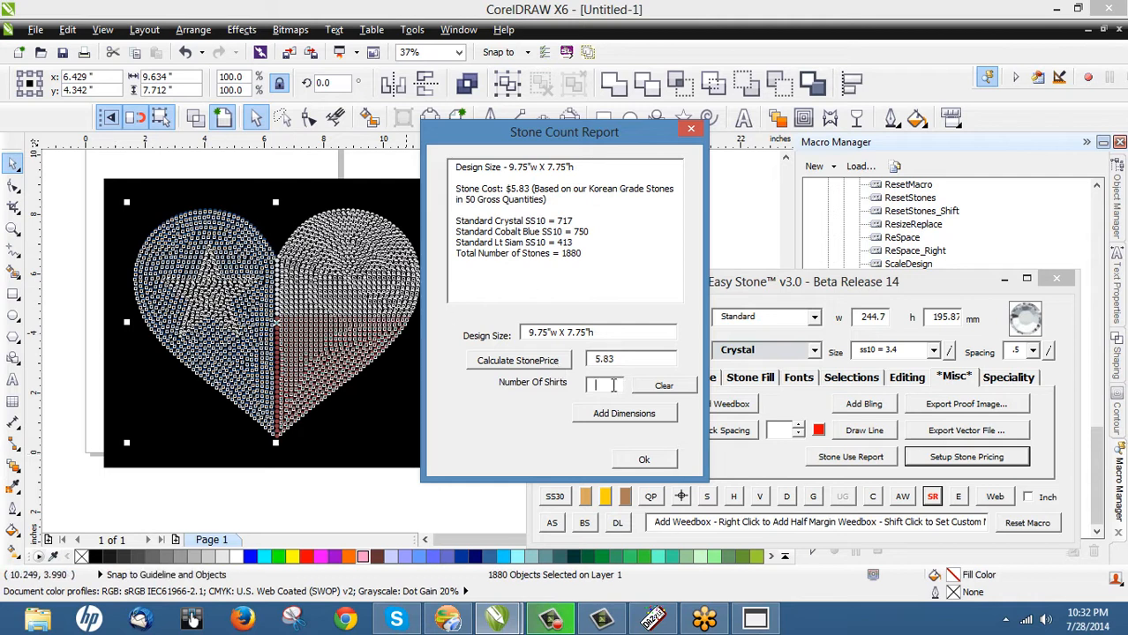
{"action": "type", "text": "24"}
{"action": "left_click", "coordinate": [525, 363]}
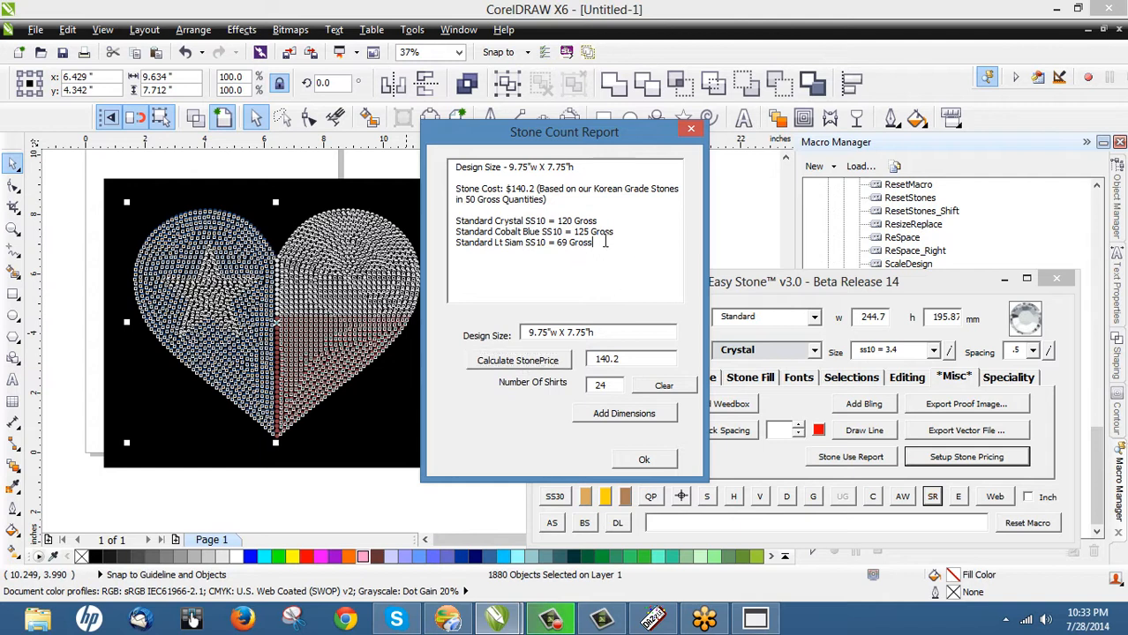
{"action": "left_click_drag", "start_coordinate": [592, 243], "coordinate": [441, 168]}
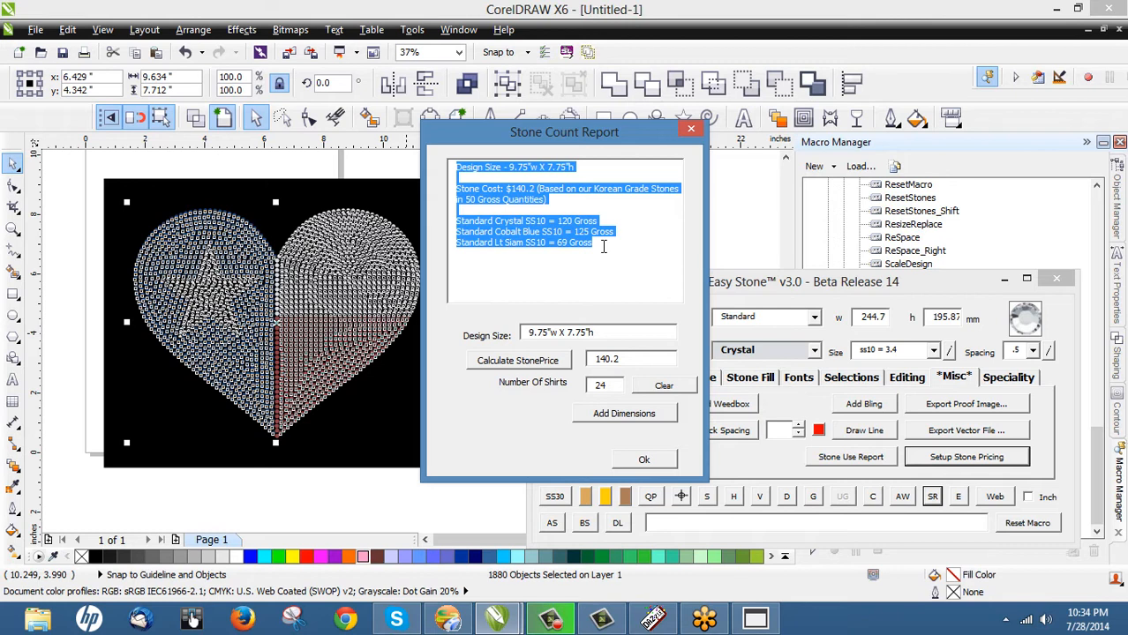
{"action": "left_click", "coordinate": [260, 293]}
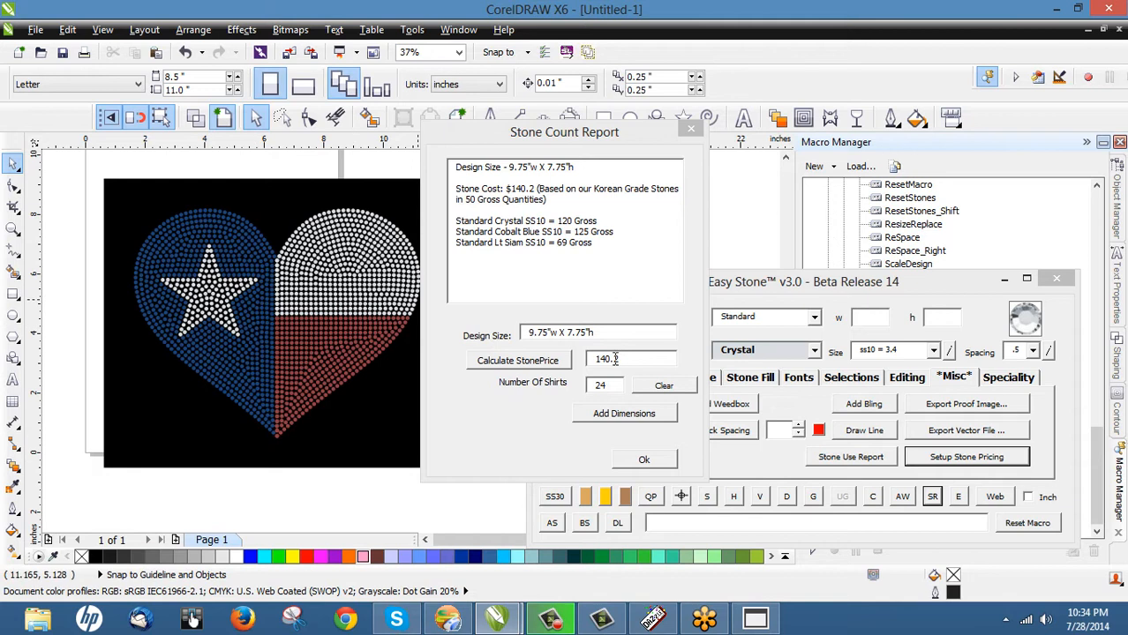
{"action": "left_click_drag", "start_coordinate": [623, 358], "coordinate": [590, 367]}
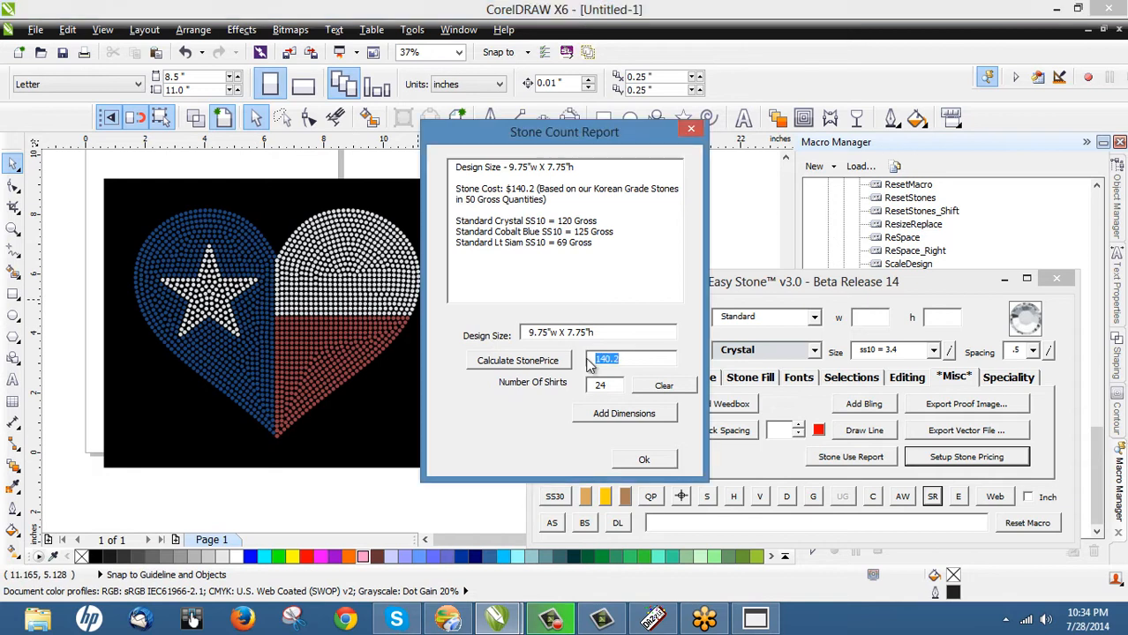
{"action": "type", "text": "16.00"}
{"action": "key", "text": "BackSpace"}
{"action": "key", "text": "BackSpace"}
{"action": "key", "text": "BackSpace"}
{"action": "key", "text": "BackSpace"}
{"action": "key", "text": "BackSpace"}
Close the stone count report and open the stone pricing setup
{"action": "left_click", "coordinate": [536, 379]}
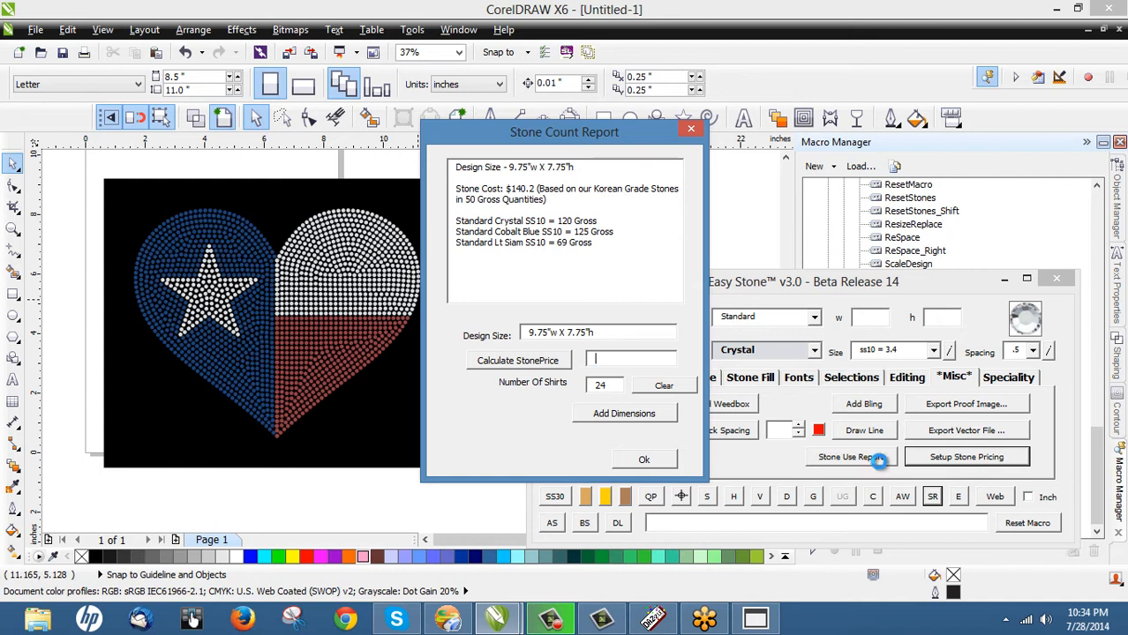
{"action": "left_click", "coordinate": [649, 459]}
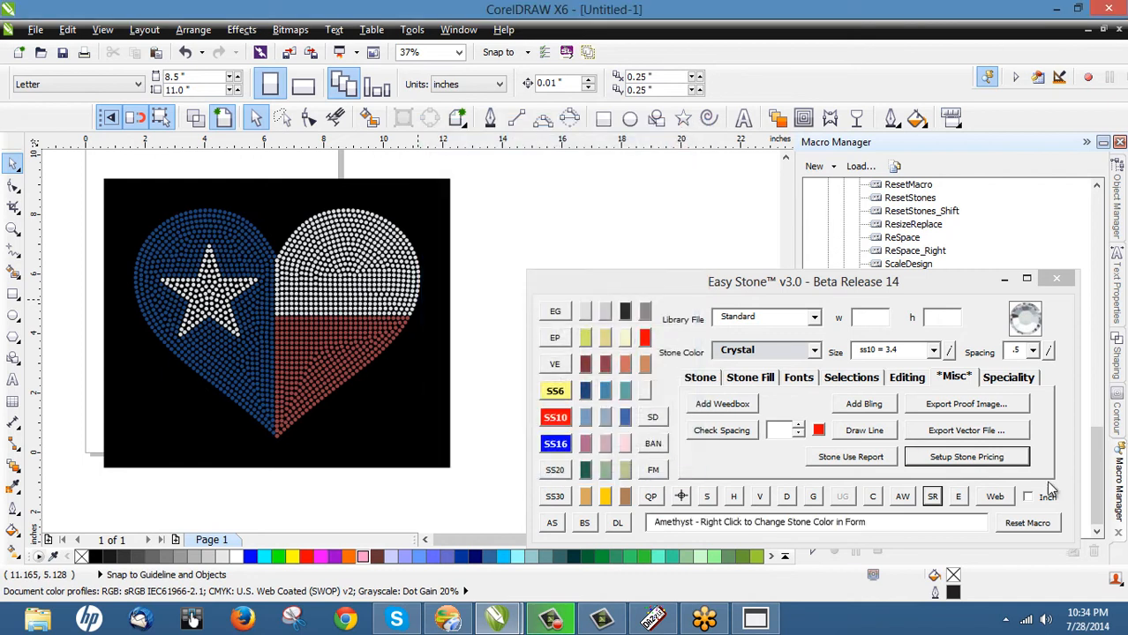
{"action": "left_click", "coordinate": [965, 458]}
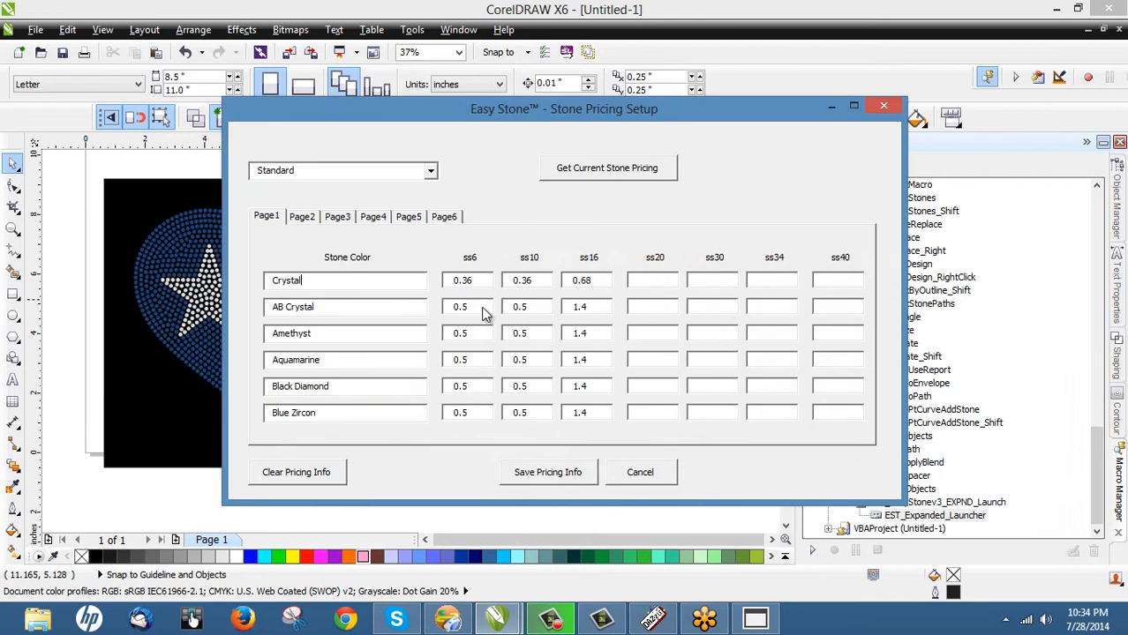